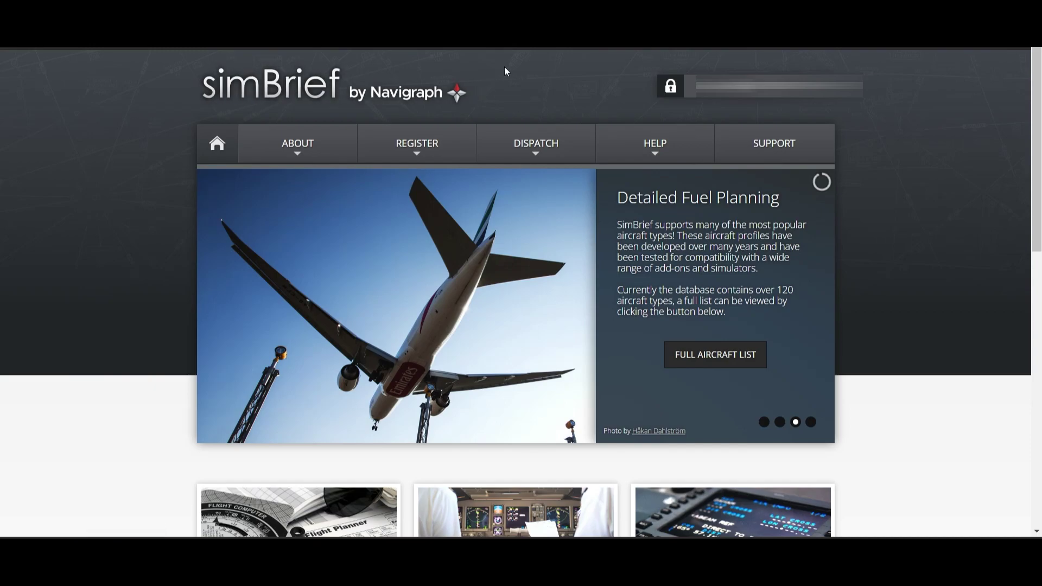
- Open the simBrief Dispatch System and start a new flight
{"action": "mouse_move", "coordinate": [380, 140]}
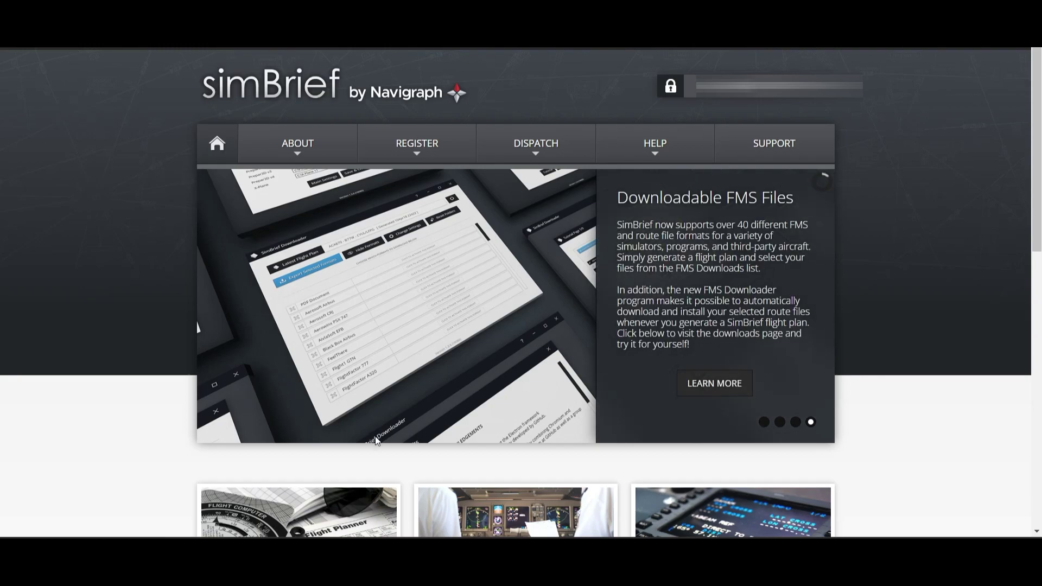
{"action": "mouse_move", "coordinate": [410, 146]}
{"action": "mouse_move", "coordinate": [533, 143]}
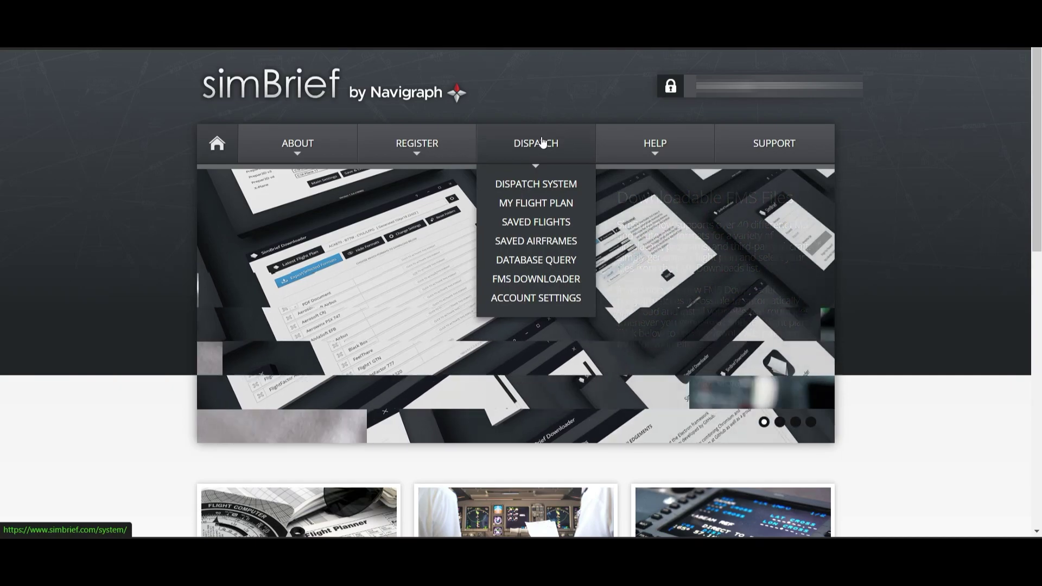
{"action": "left_click", "coordinate": [534, 182]}
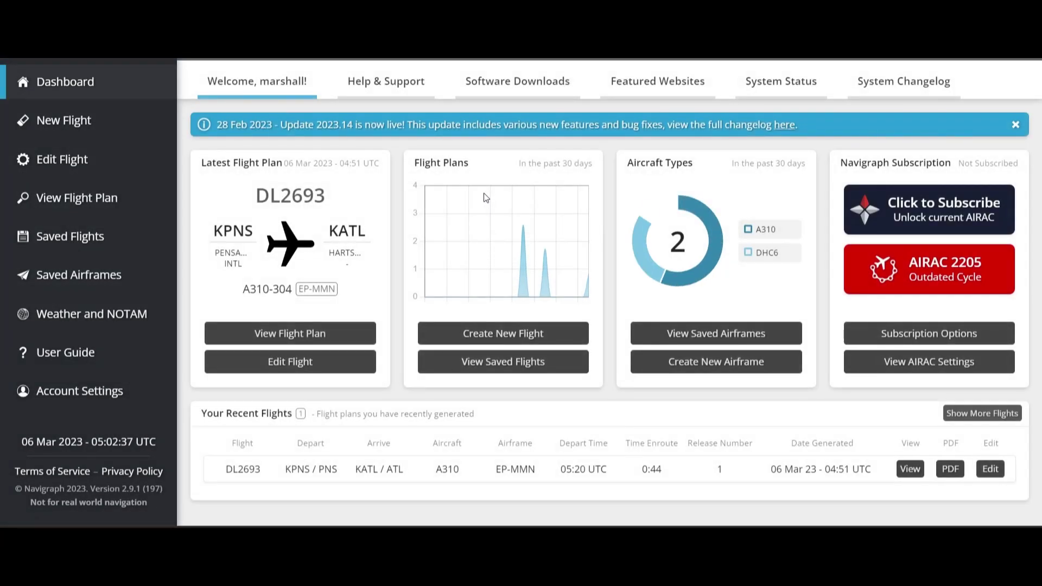
{"action": "left_click", "coordinate": [67, 122]}
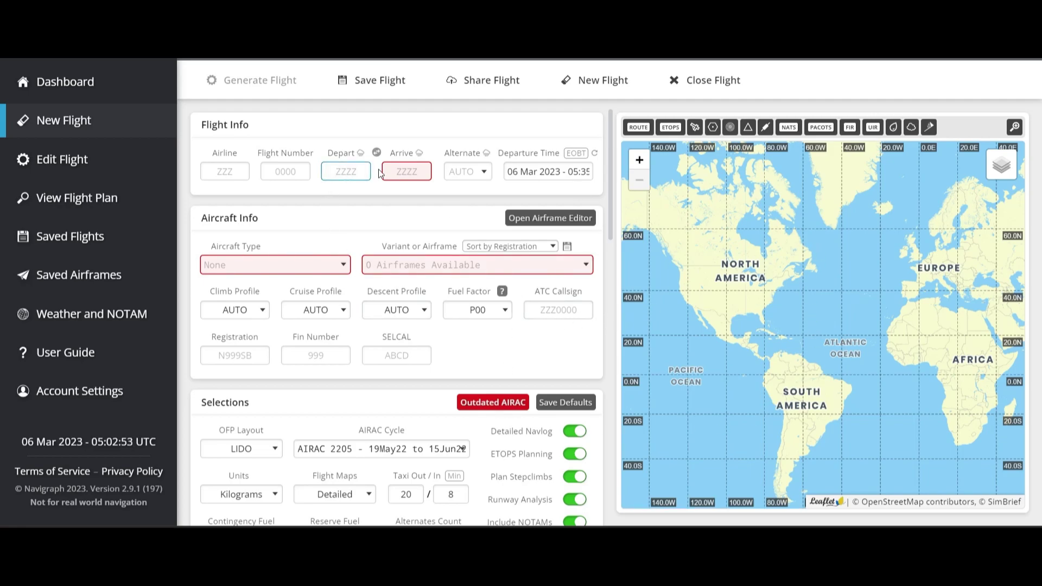
{"action": "left_click", "coordinate": [415, 164]}
{"action": "left_click", "coordinate": [342, 168]}
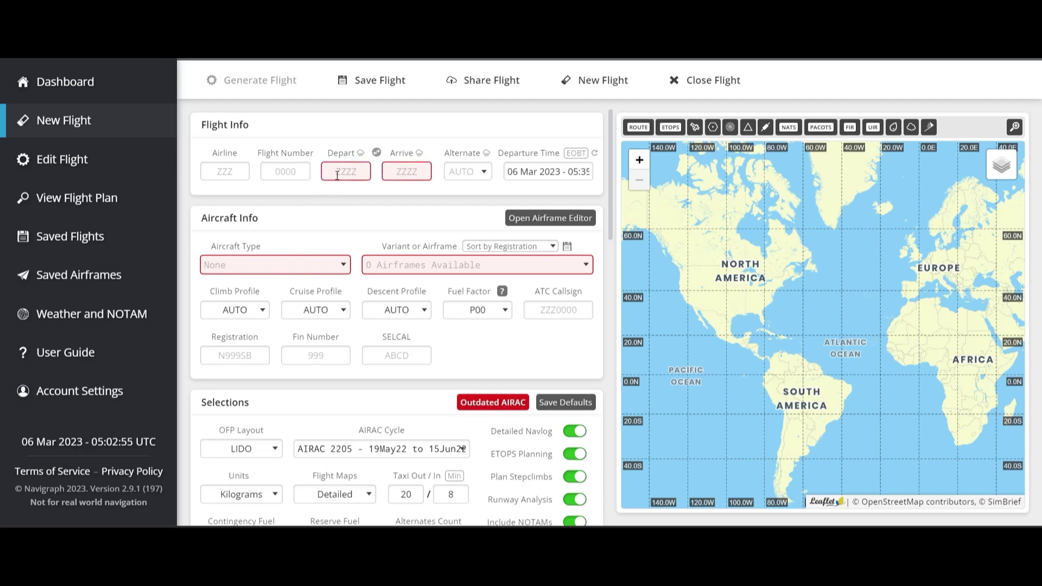
{"action": "left_click", "coordinate": [423, 166]}
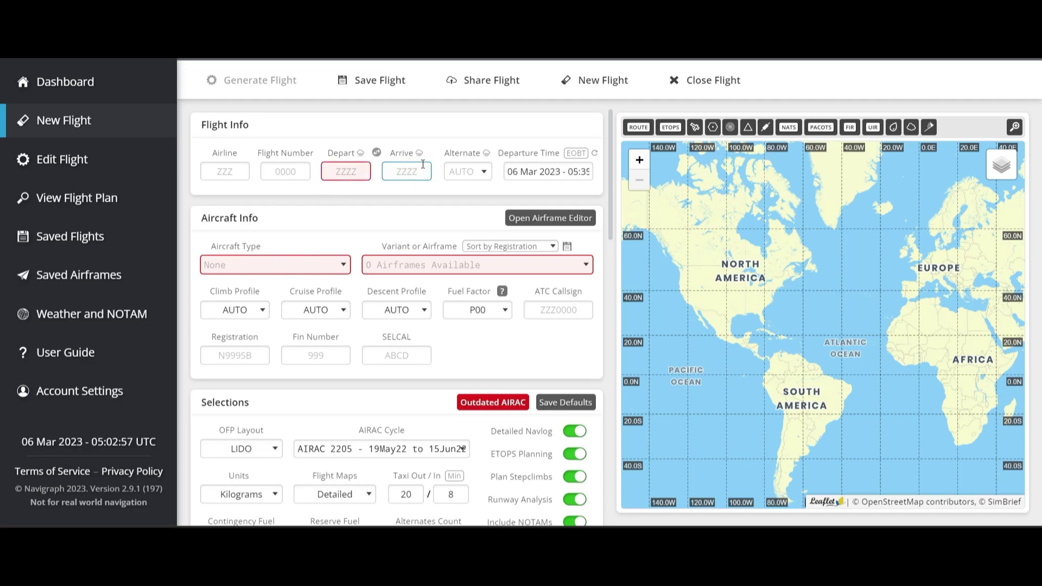
{"action": "left_click", "coordinate": [361, 170]}
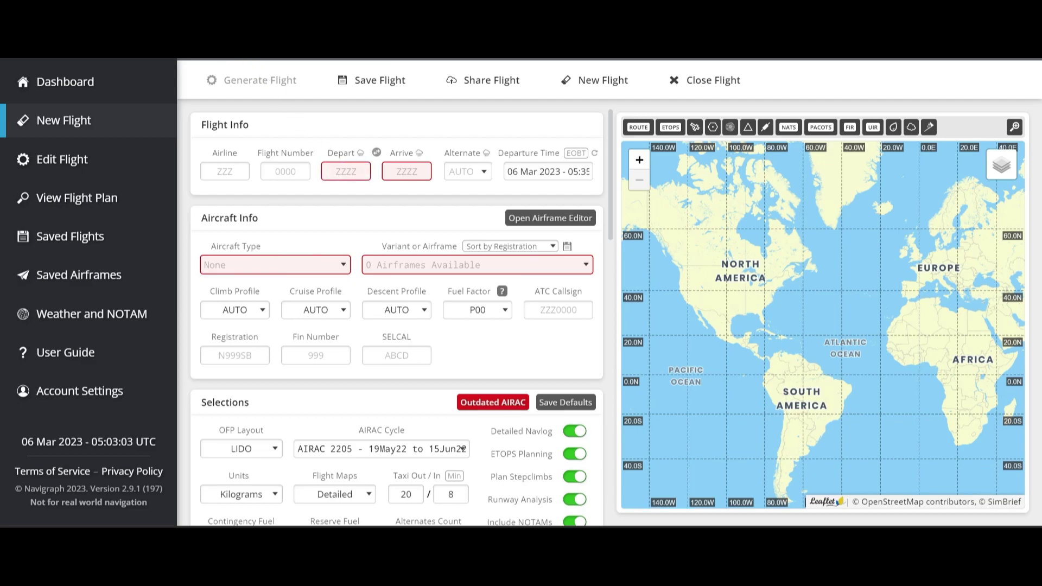
{"action": "left_click", "coordinate": [196, 24]}
- Set the flight's departure airport to KPNS and the arrival airport to KATL
{"action": "left_click", "coordinate": [338, 174]}
{"action": "type", "text": "KPNS"}
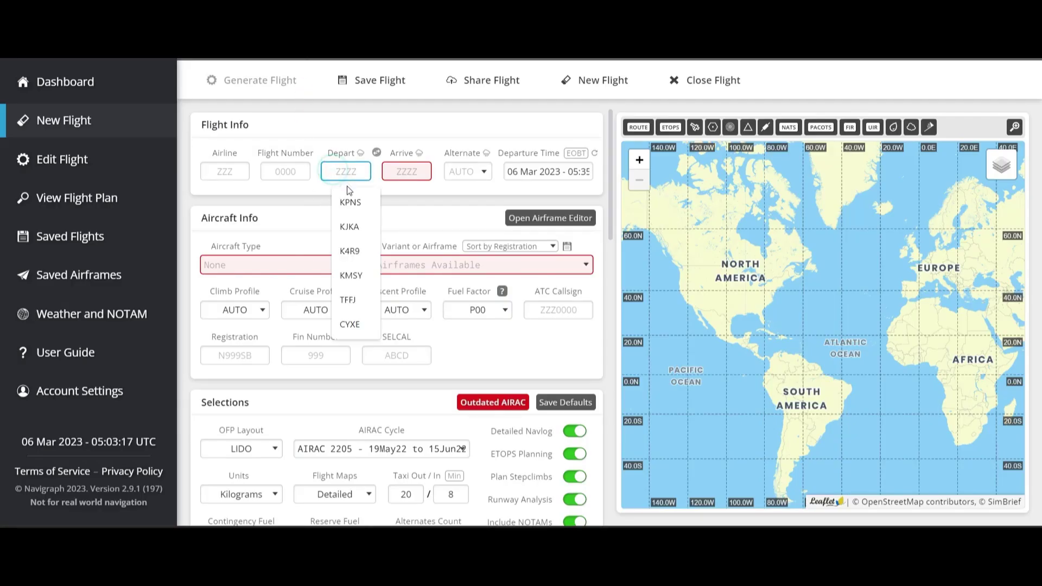
{"action": "left_click", "coordinate": [352, 202]}
{"action": "left_click", "coordinate": [398, 171]}
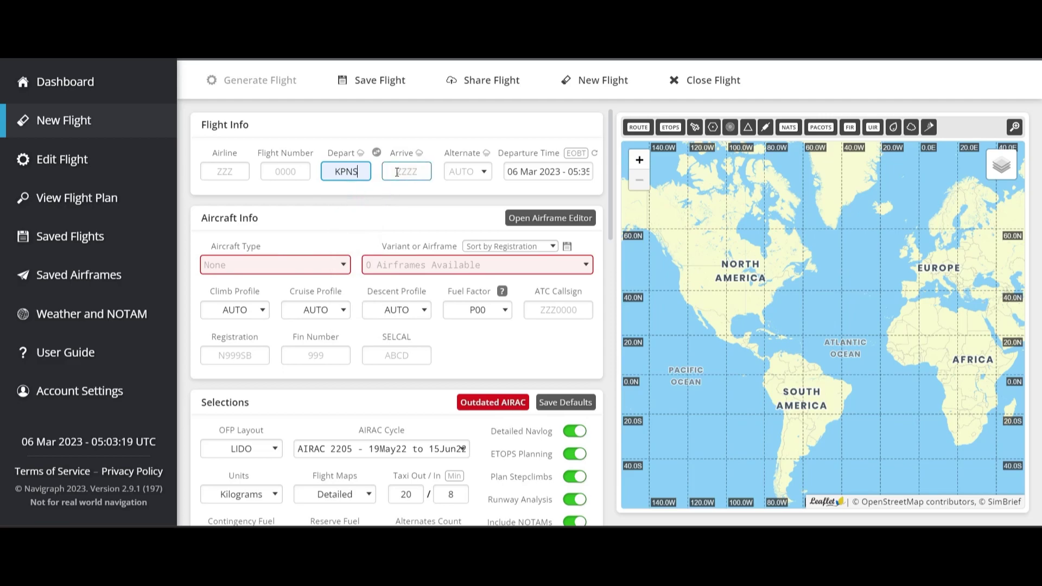
{"action": "type", "text": "KATL"}
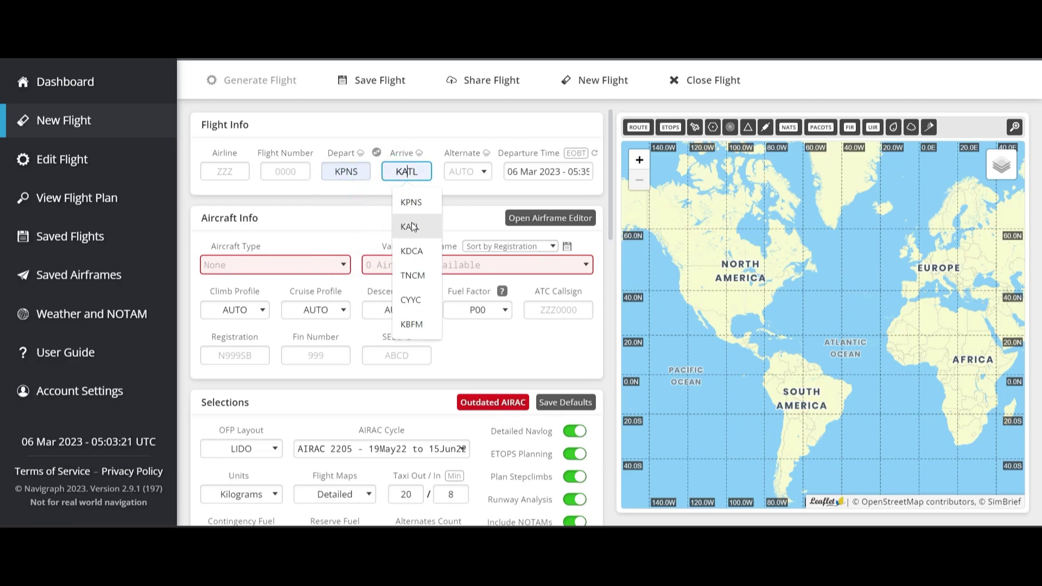
{"action": "left_click", "coordinate": [411, 222]}
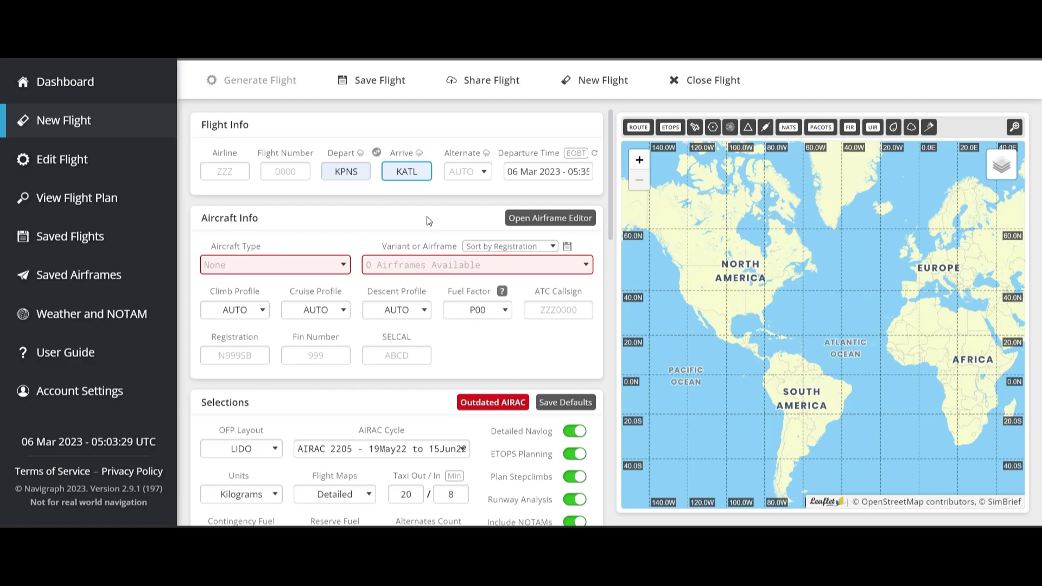
- Set the flight's departure date to 7 March 2023
{"action": "left_click", "coordinate": [584, 172]}
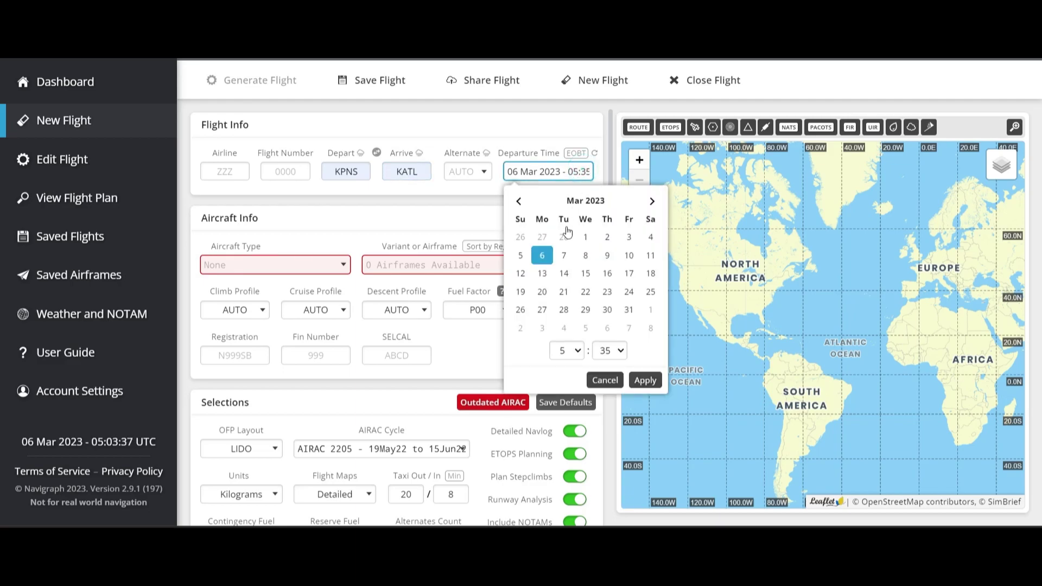
{"action": "left_click", "coordinate": [563, 257]}
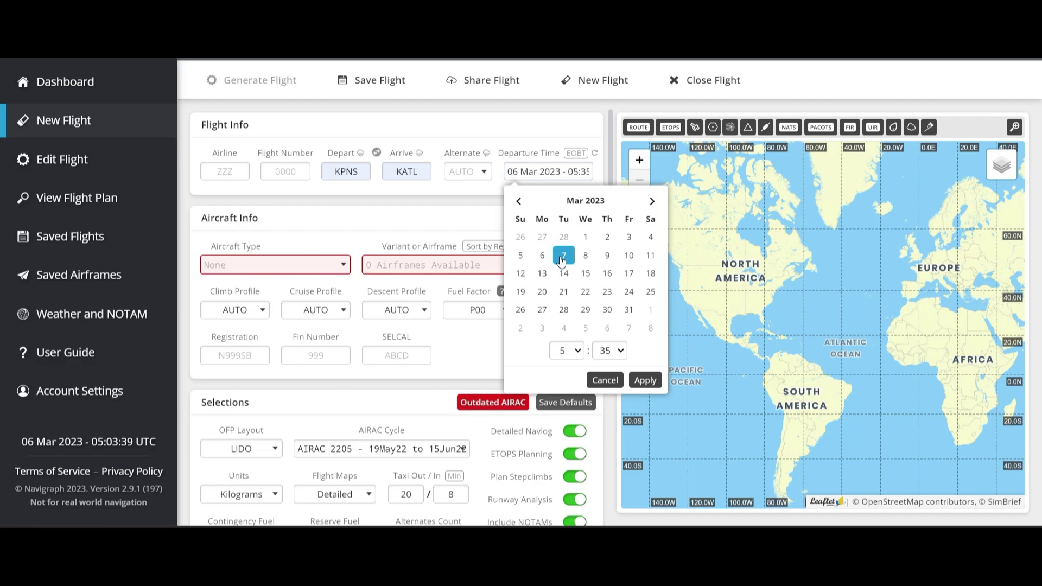
{"action": "left_click", "coordinate": [632, 379]}
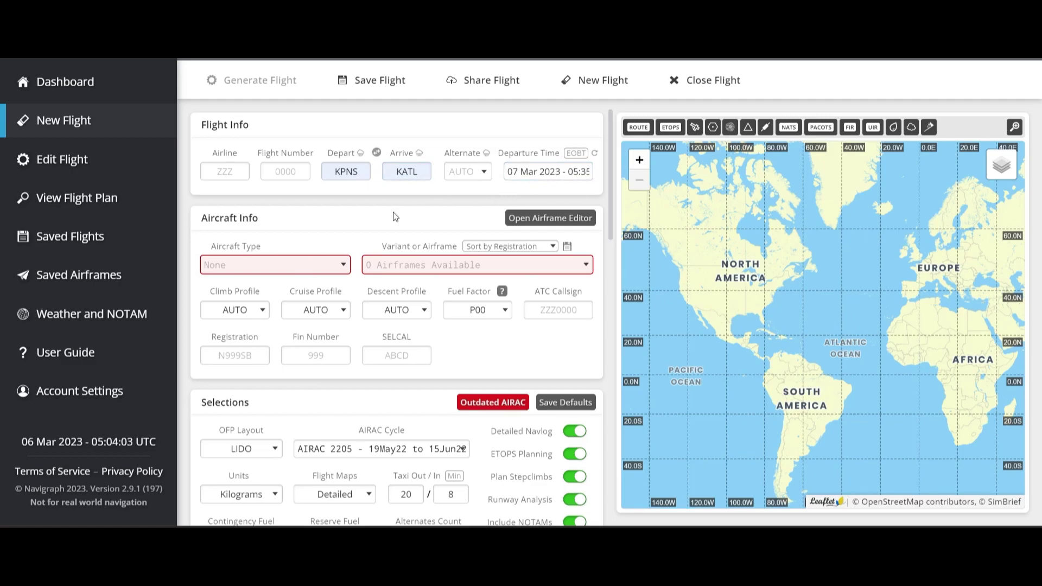
- Choose A310-304 as the aircraft type and iniBuilds A310 (MSFS) as its airframe variant
{"action": "left_click", "coordinate": [293, 265]}
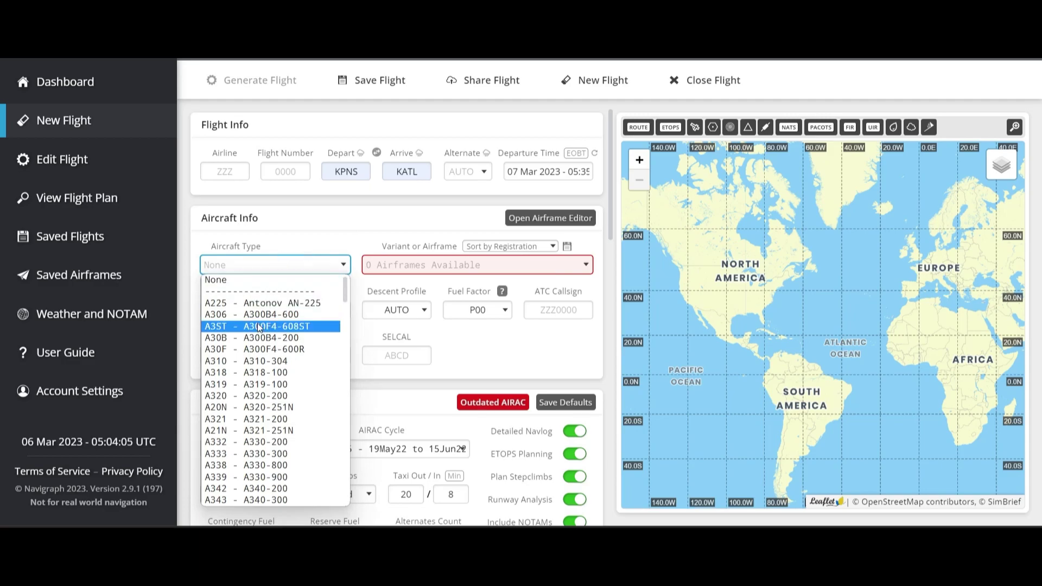
{"action": "left_click", "coordinate": [261, 361]}
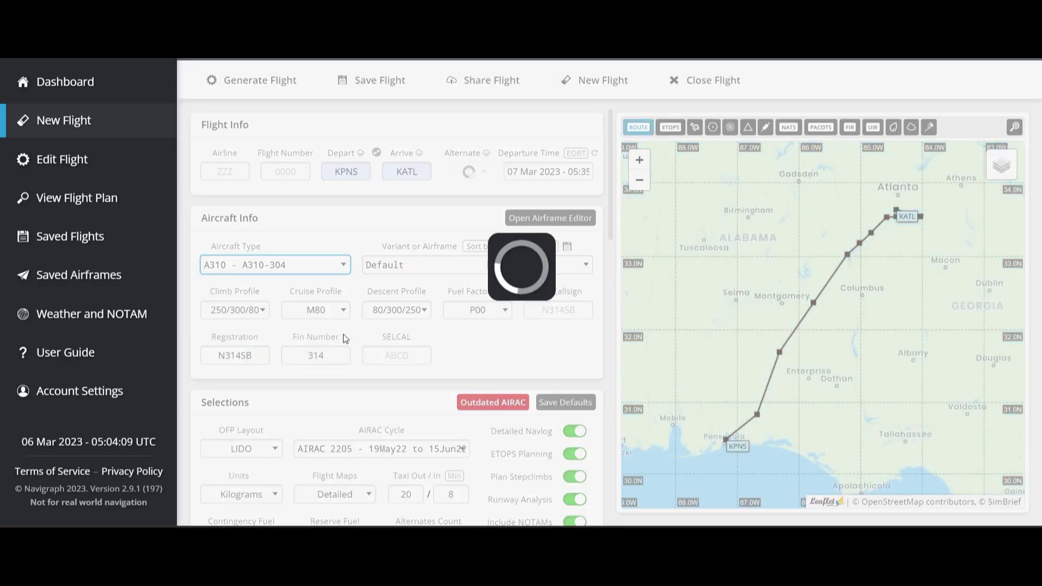
{"action": "left_click", "coordinate": [445, 270]}
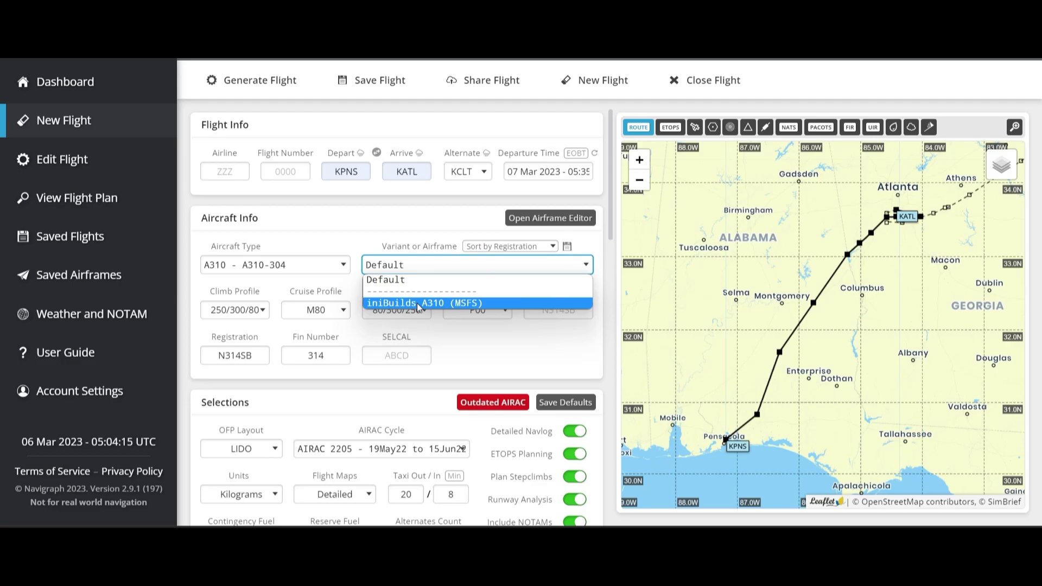
{"action": "left_click", "coordinate": [417, 303]}
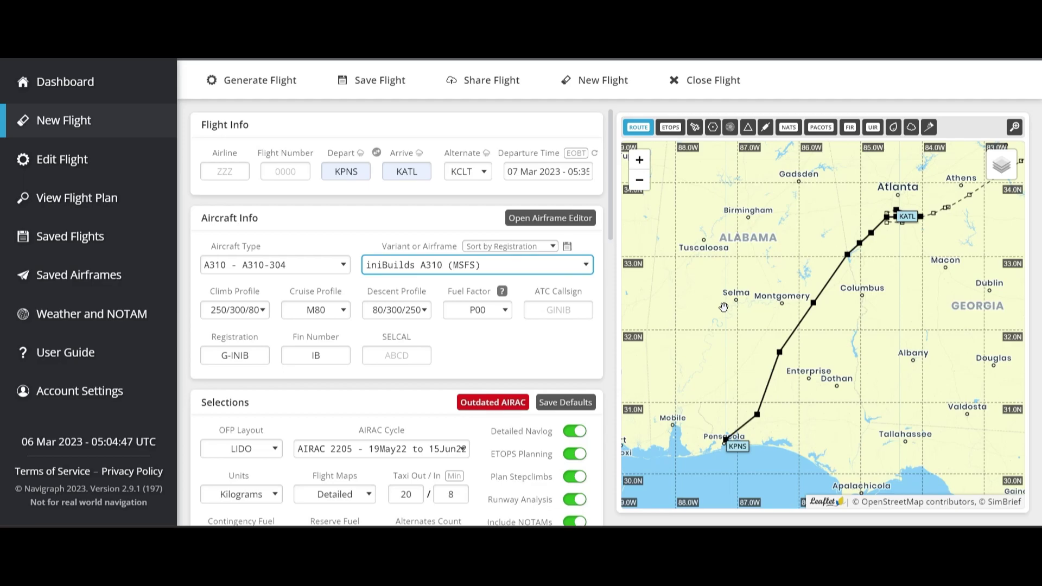
- Switch to the flight booking website and set the departing date of the one-way Pensacola to Atlanta search to Mar 7
{"action": "mouse_move", "coordinate": [602, 537]}
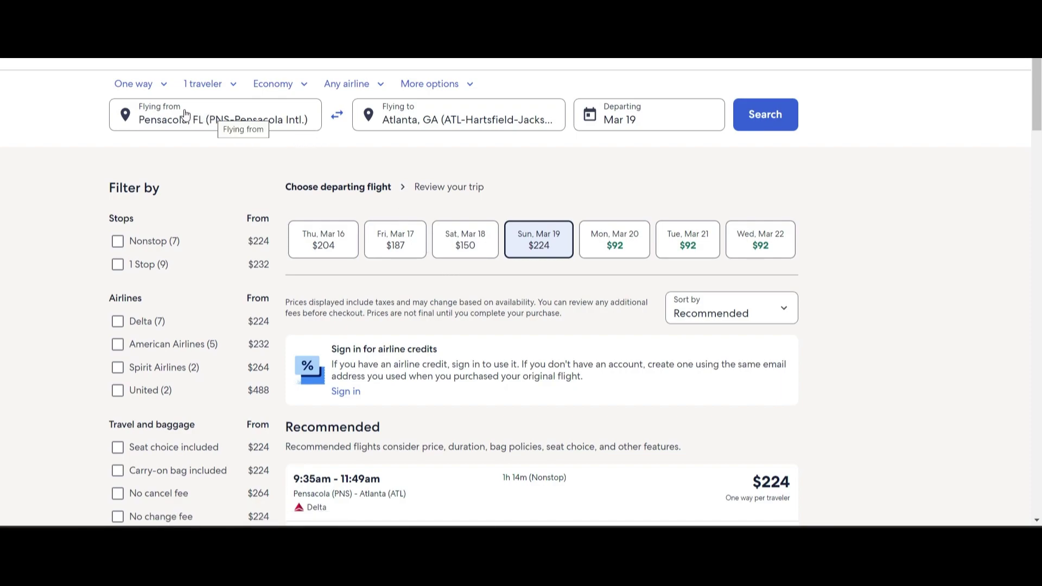
{"action": "left_click", "coordinate": [673, 118]}
{"action": "left_click", "coordinate": [603, 236]}
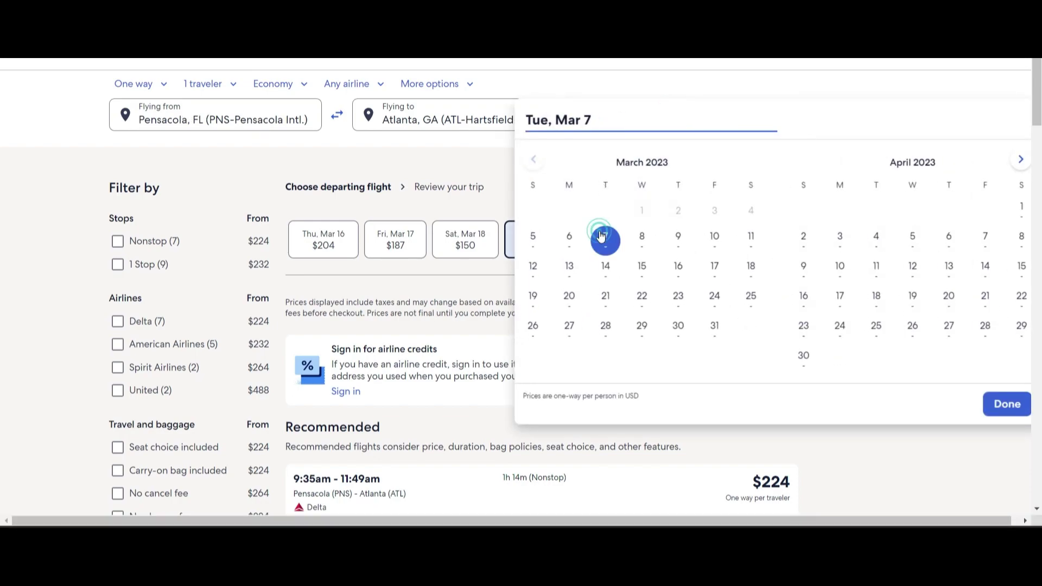
{"action": "left_click", "coordinate": [987, 412]}
- Browse the Pensacola to Atlanta flights and show the details of the 9:35am Delta nonstop flight
{"action": "scroll", "coordinate": [465, 353], "scroll_direction": "down", "scroll_amount": 10}
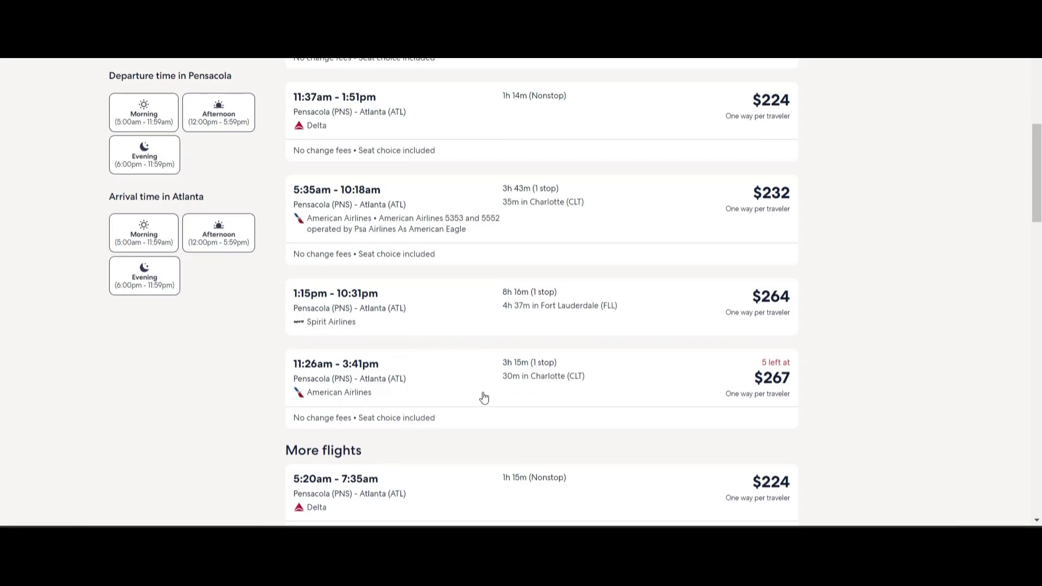
{"action": "scroll", "coordinate": [513, 362], "scroll_direction": "up", "scroll_amount": 5}
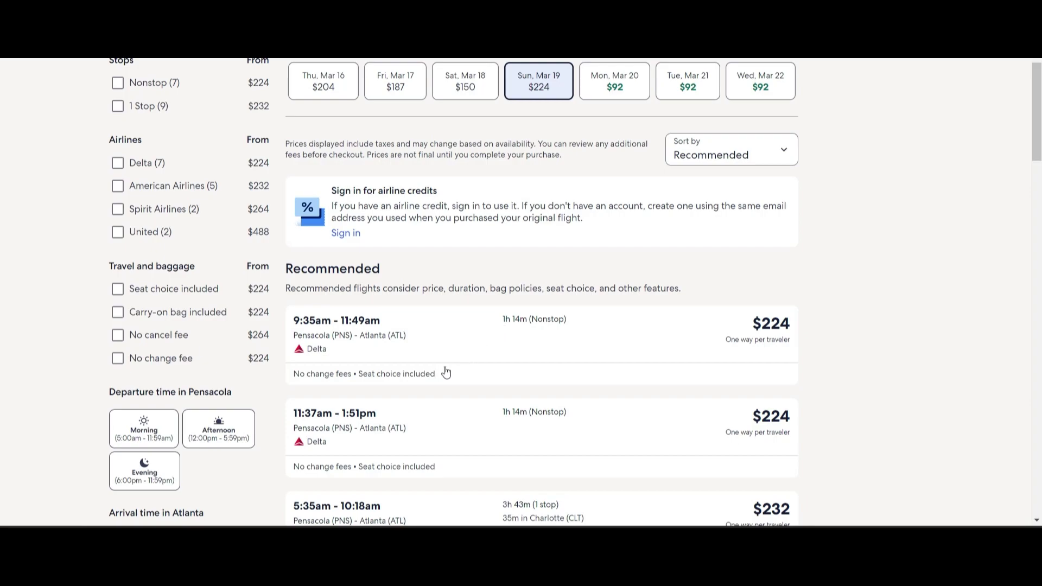
{"action": "scroll", "coordinate": [446, 372], "scroll_direction": "down", "scroll_amount": 3}
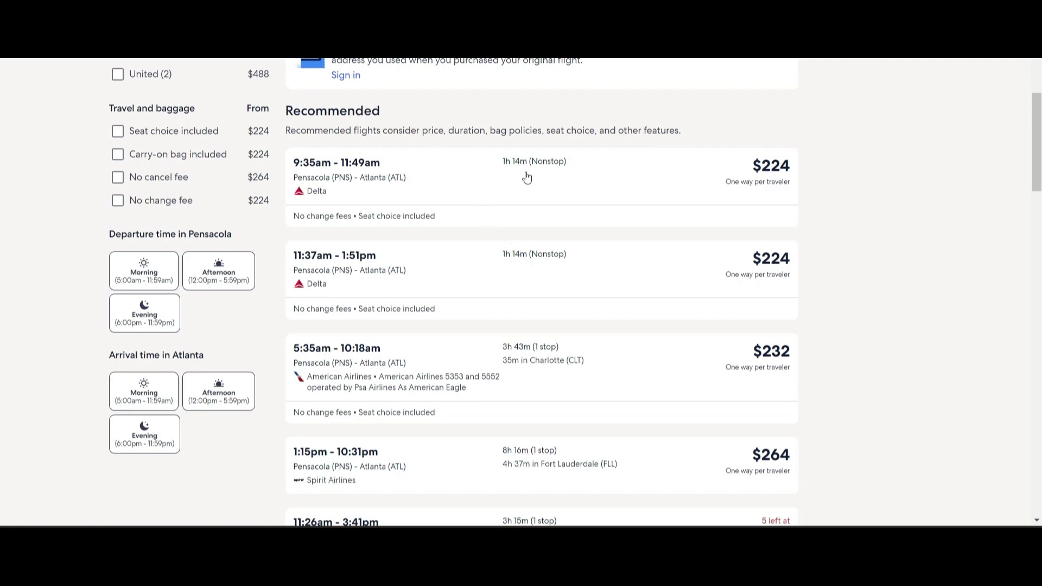
{"action": "left_click", "coordinate": [315, 189]}
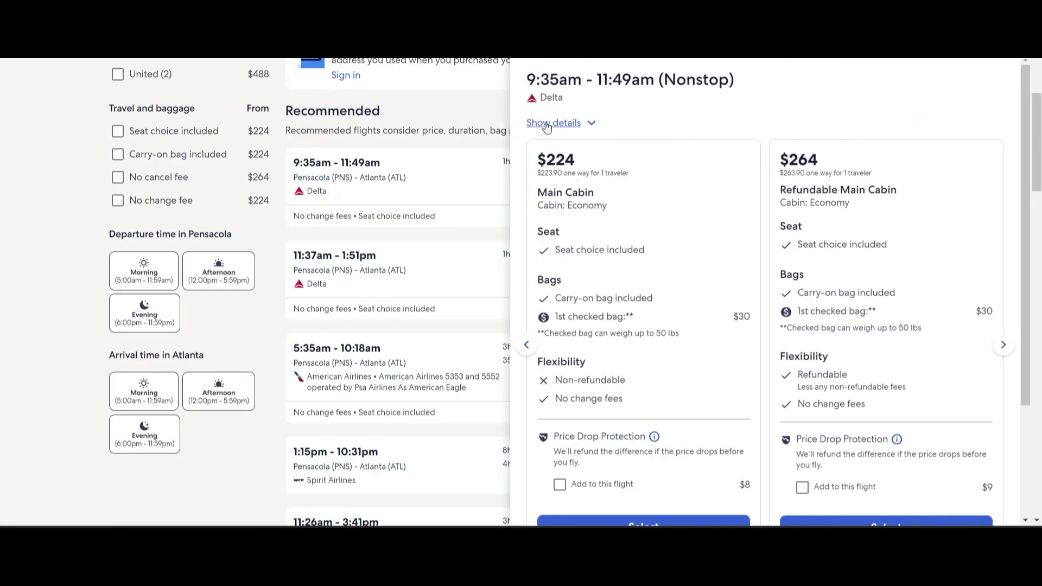
{"action": "left_click", "coordinate": [551, 123]}
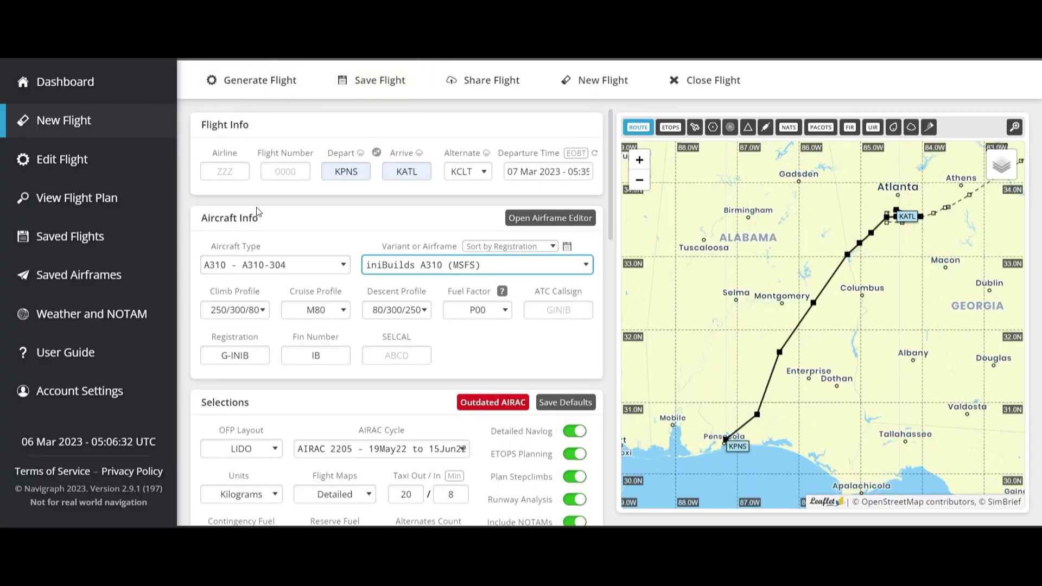
- Return to the simBrief flight form and enter flight number 2240 with airline code DL
{"action": "left_click", "coordinate": [271, 169]}
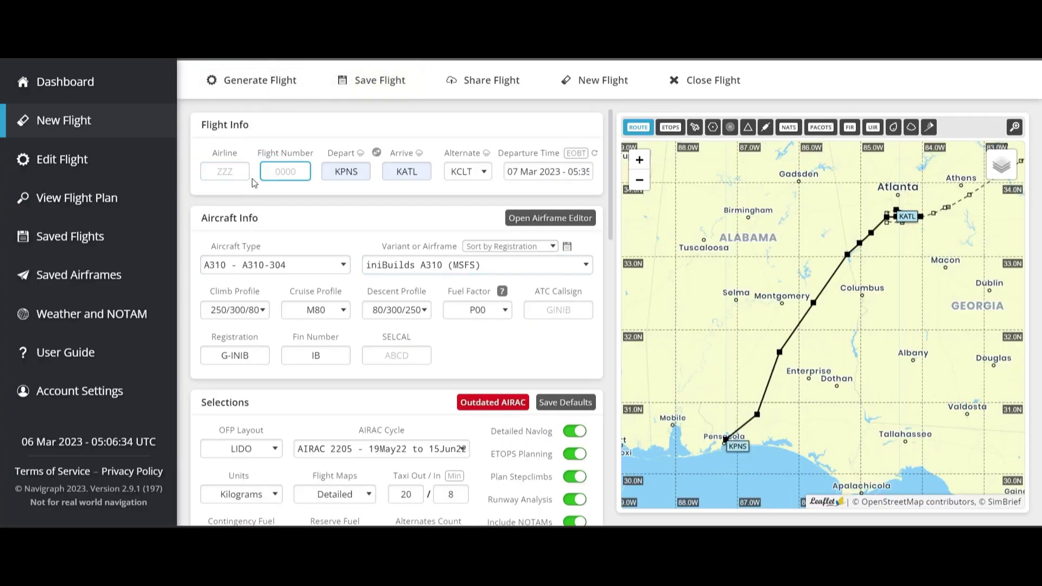
{"action": "type", "text": "2240"}
{"action": "left_click", "coordinate": [223, 173]}
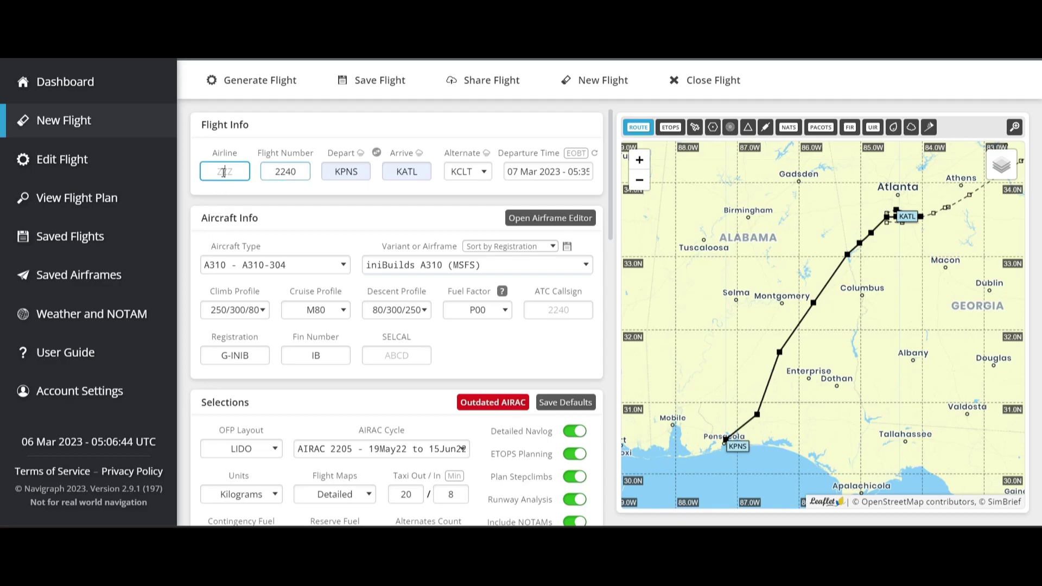
{"action": "type", "text": "DL"}
- Change the departure time to 9:35 and accept automatic selection of new runways and alternates
{"action": "left_click", "coordinate": [577, 171]}
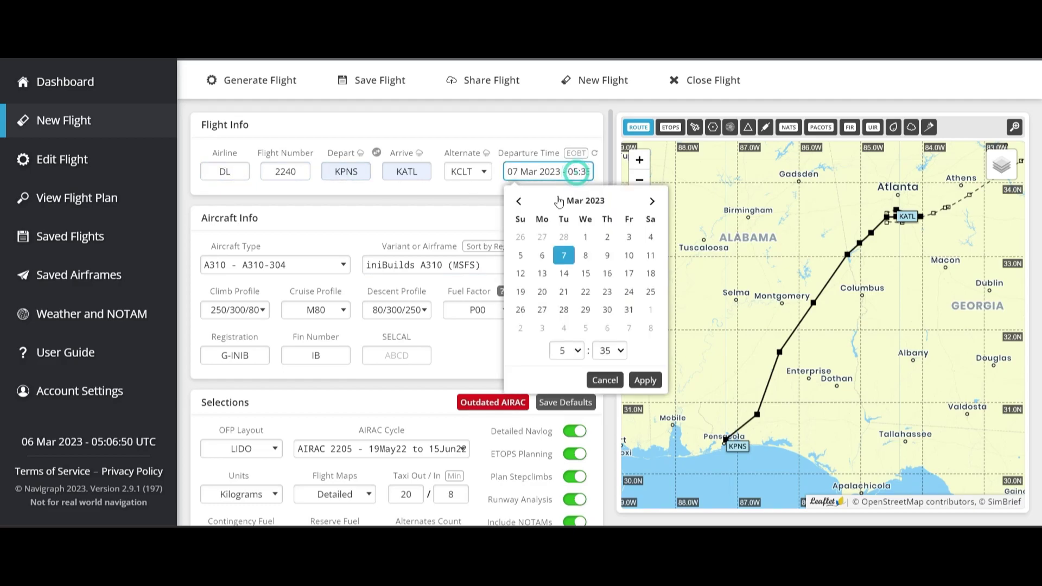
{"action": "left_click", "coordinate": [565, 349]}
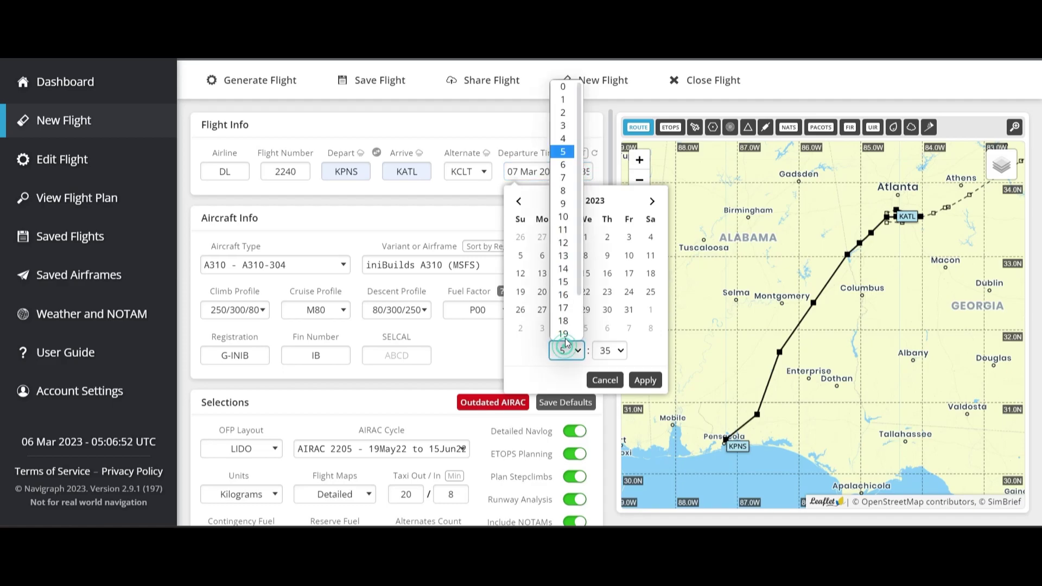
{"action": "left_click", "coordinate": [563, 202]}
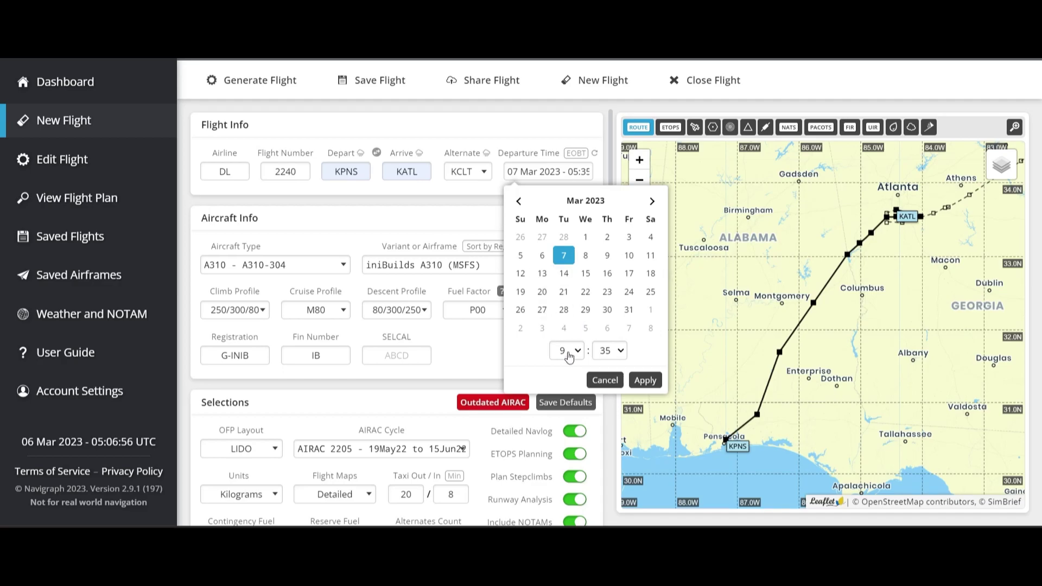
{"action": "left_click", "coordinate": [643, 383]}
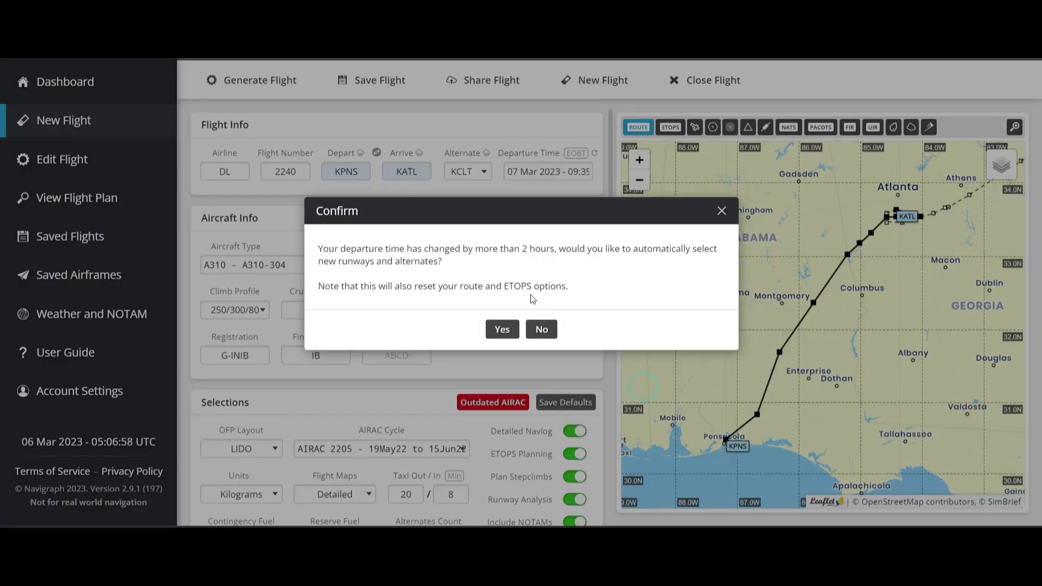
{"action": "left_click", "coordinate": [497, 329]}
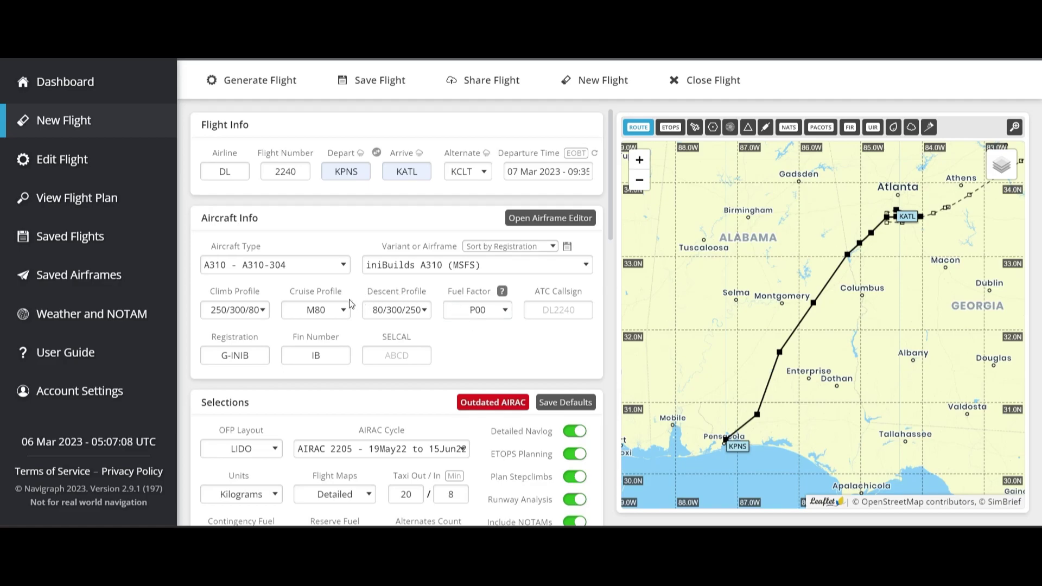
- Switch to the aircraft and airline database website and search for Mahan to look up a registration
{"action": "left_click", "coordinate": [525, 313]}
{"action": "left_click", "coordinate": [252, 370]}
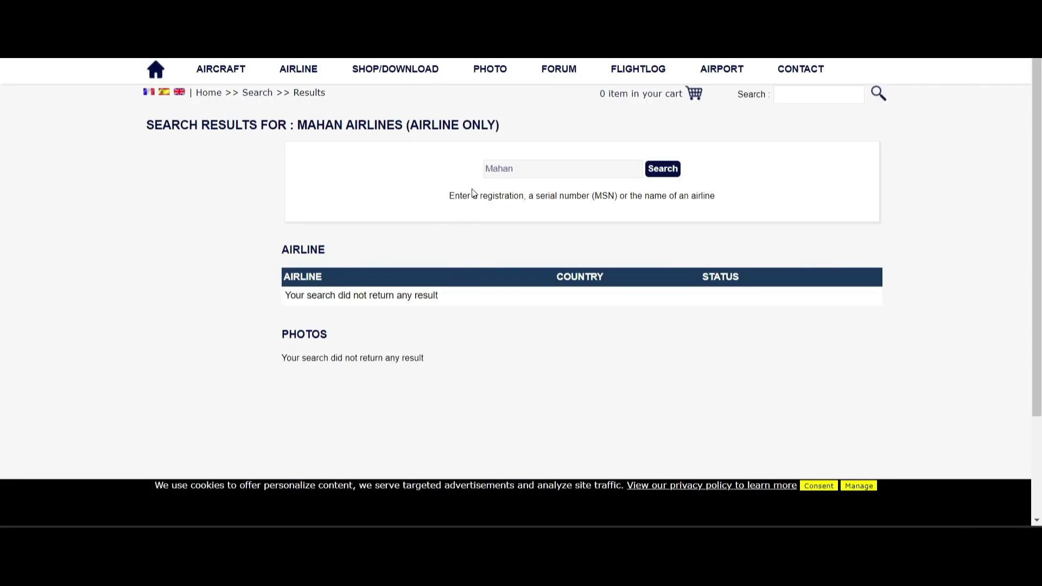
{"action": "left_click", "coordinate": [524, 167]}
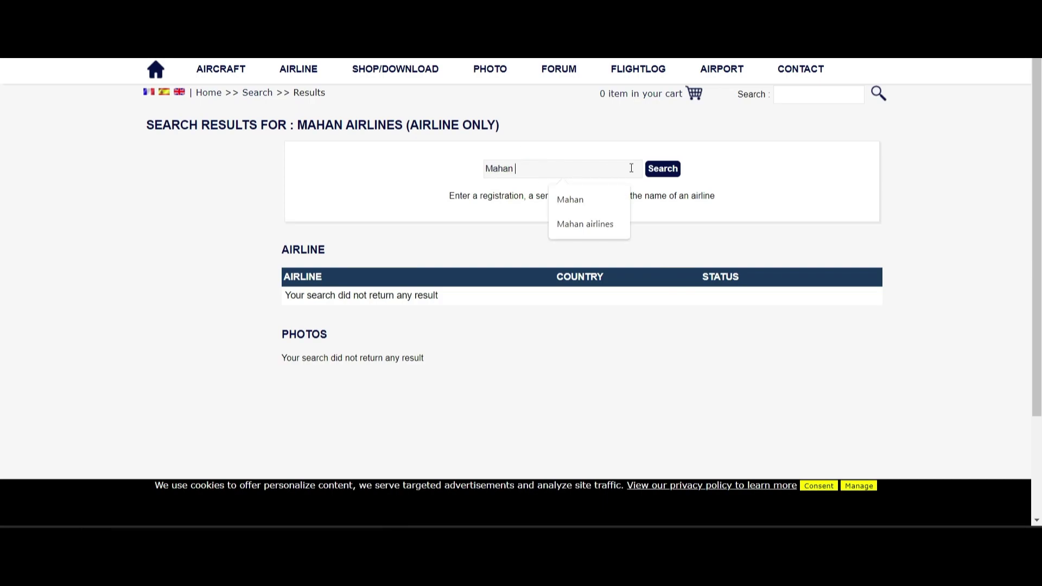
{"action": "left_click", "coordinate": [673, 172]}
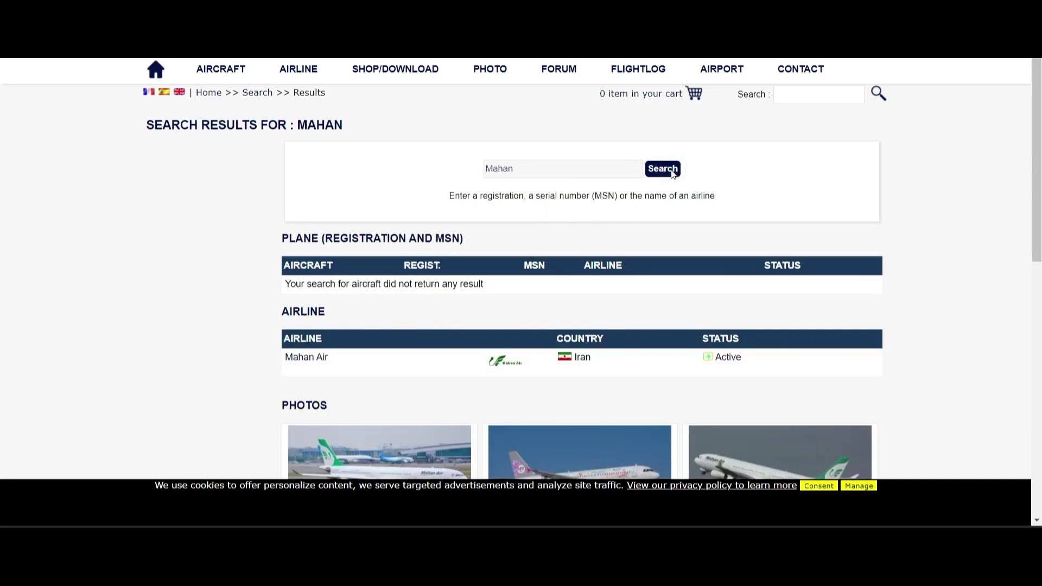
- Open the fleet details of Mahan Air and list its active Airbus A310-300 aircraft
{"action": "scroll", "coordinate": [643, 187], "scroll_direction": "down", "scroll_amount": 3}
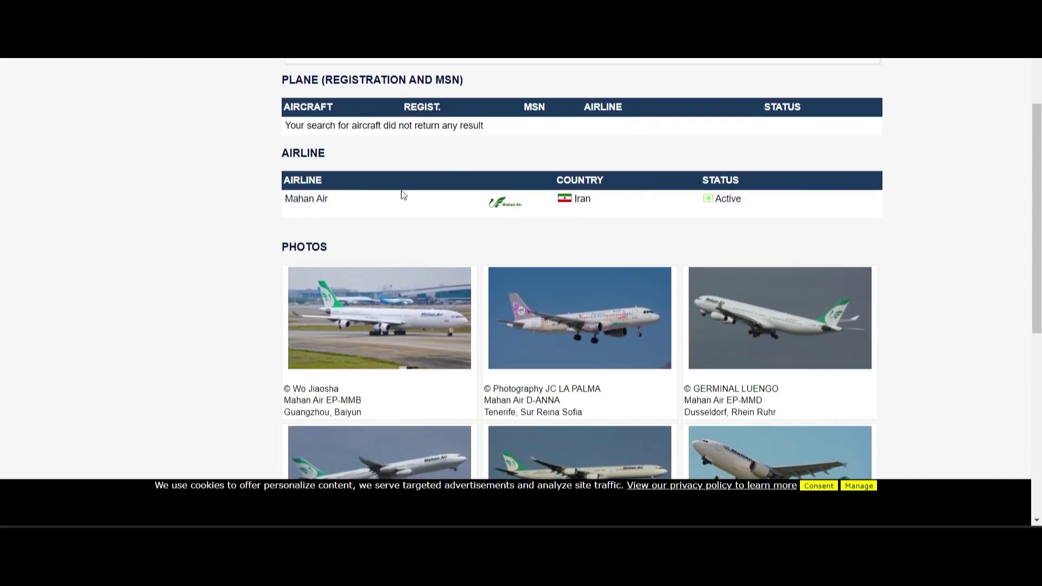
{"action": "left_click", "coordinate": [305, 199]}
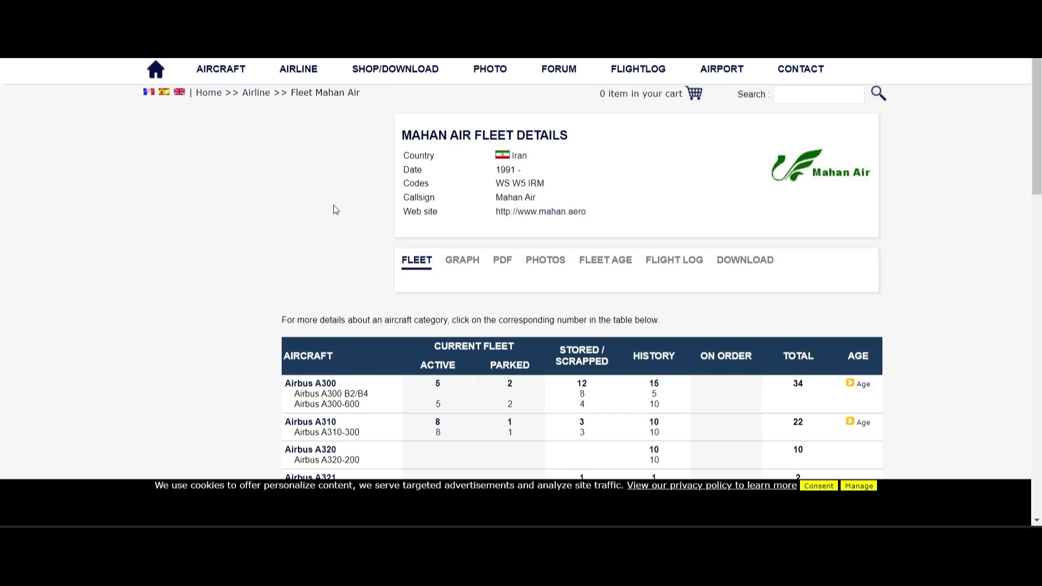
{"action": "scroll", "coordinate": [358, 245], "scroll_direction": "down", "scroll_amount": 3}
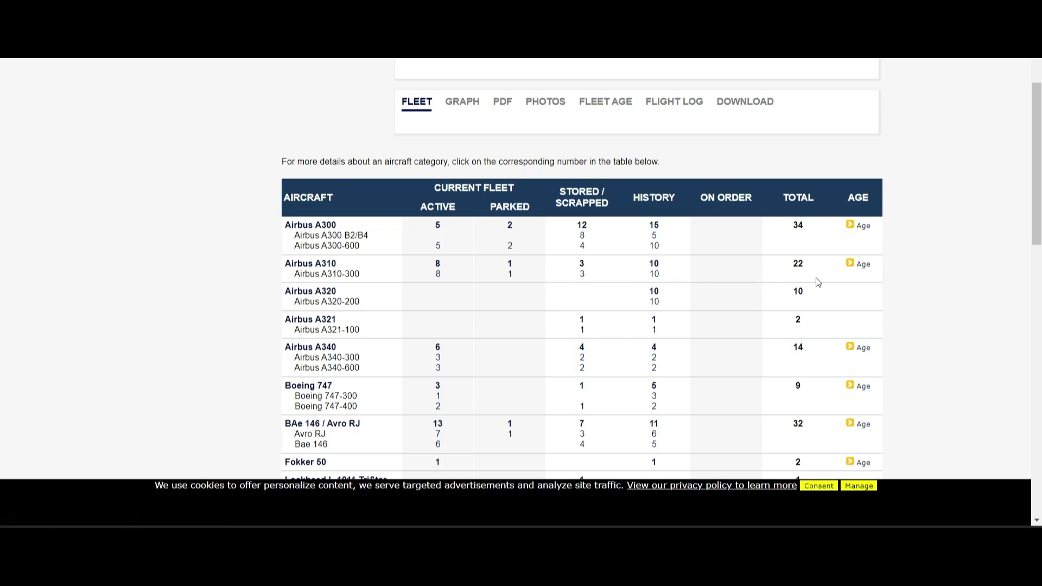
{"action": "left_click", "coordinate": [440, 274]}
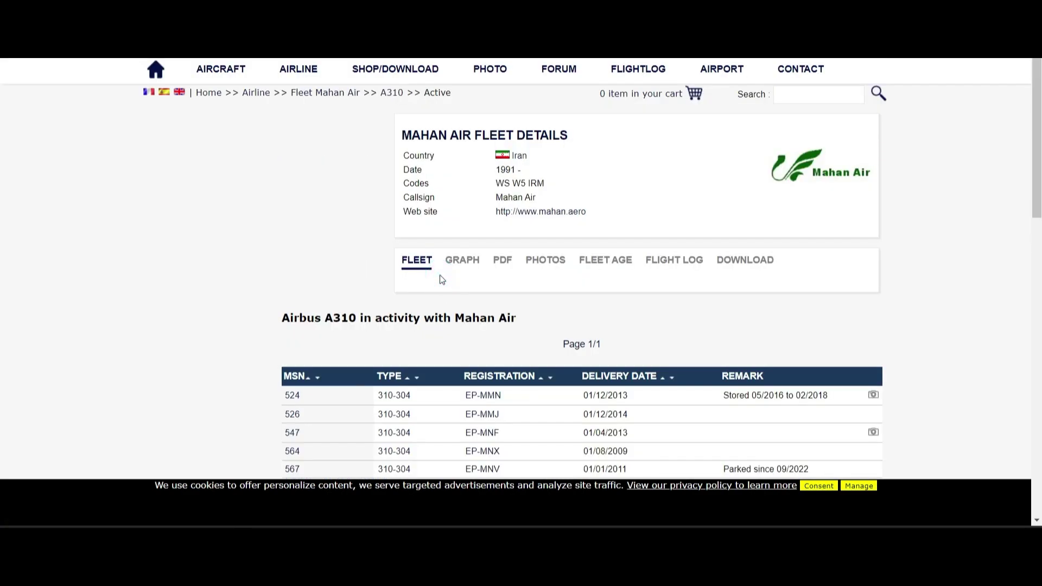
- Look through the active A310 registrations, open the record for EP-MMP and examine its details and recorded flights
{"action": "scroll", "coordinate": [400, 306], "scroll_direction": "down", "scroll_amount": 3}
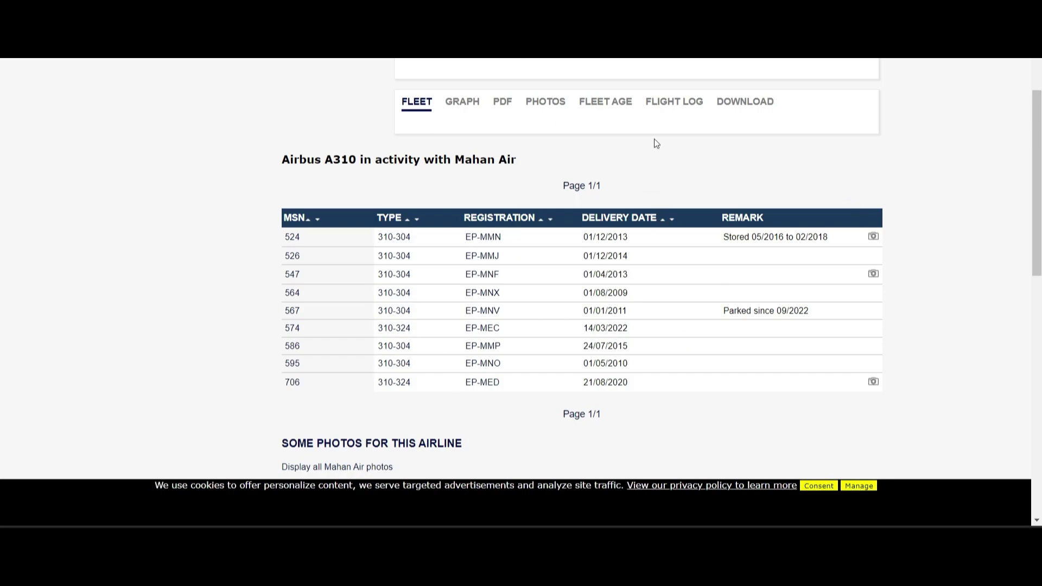
{"action": "scroll", "coordinate": [495, 332], "scroll_direction": "down", "scroll_amount": 3}
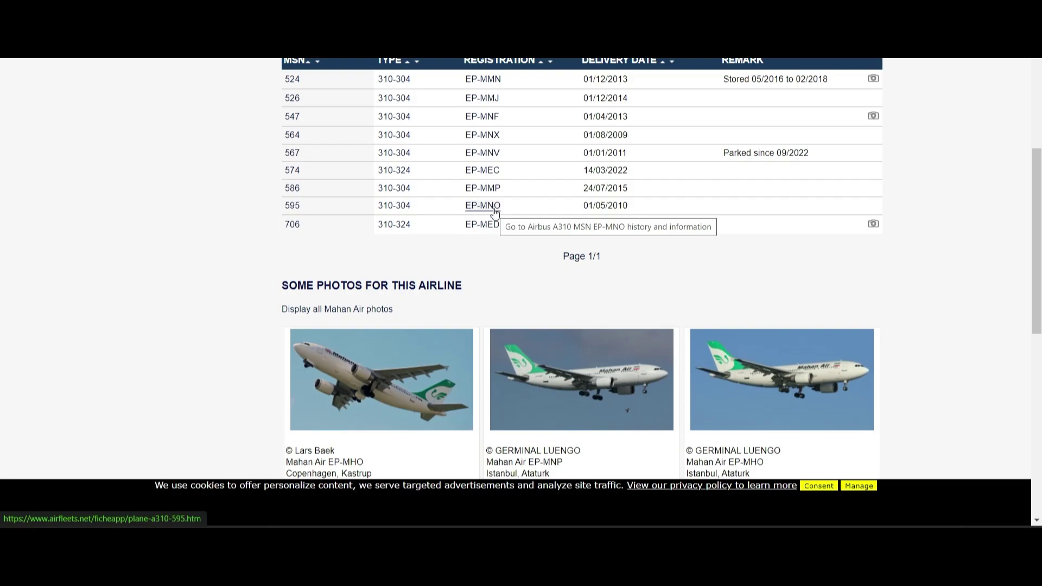
{"action": "scroll", "coordinate": [494, 211], "scroll_direction": "up", "scroll_amount": 3}
{"action": "scroll", "coordinate": [486, 220], "scroll_direction": "down", "scroll_amount": 12}
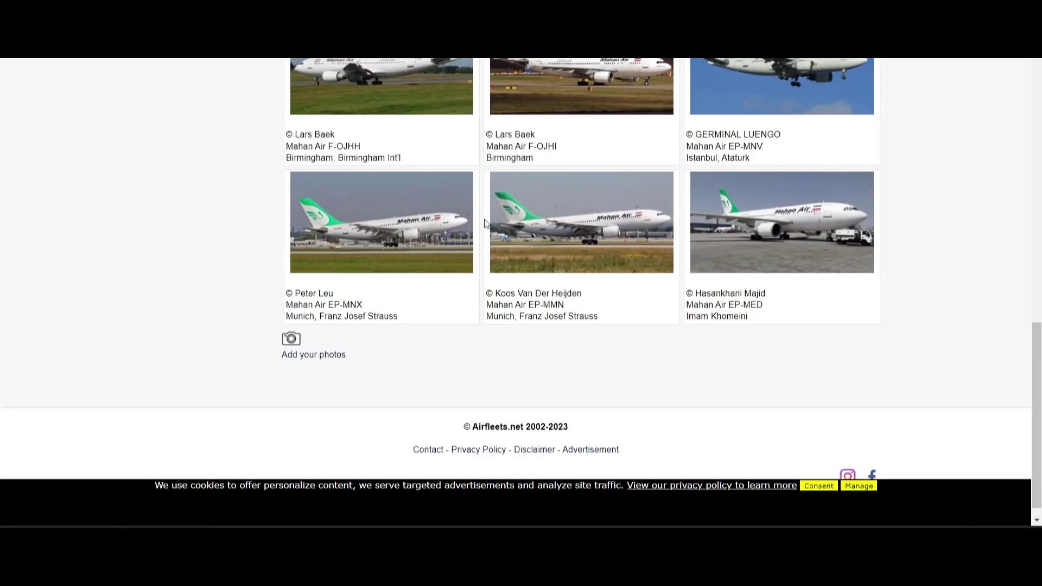
{"action": "scroll", "coordinate": [484, 222], "scroll_direction": "up", "scroll_amount": 9}
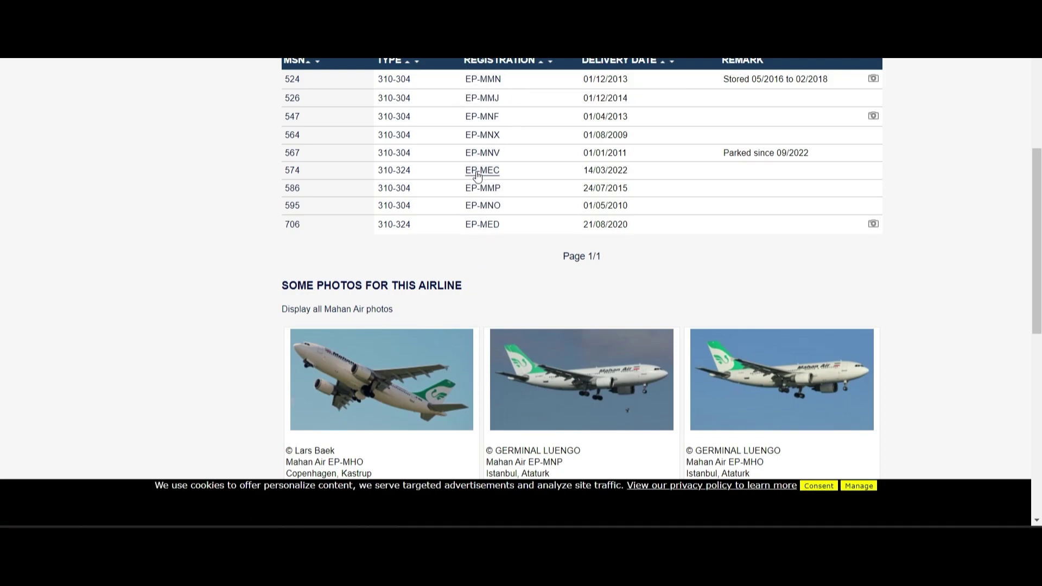
{"action": "left_click", "coordinate": [481, 190]}
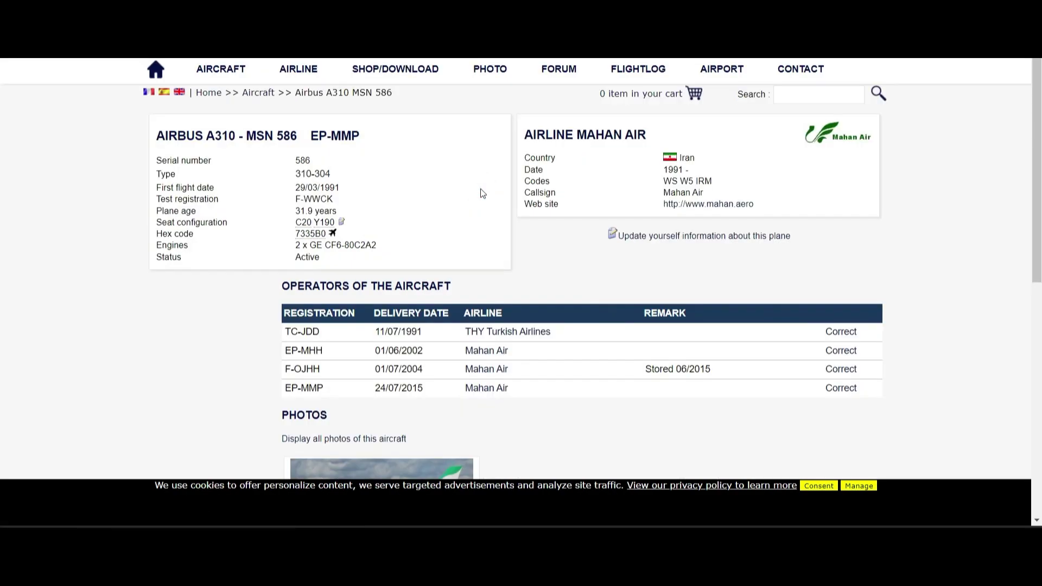
{"action": "scroll", "coordinate": [480, 188], "scroll_direction": "down", "scroll_amount": 9}
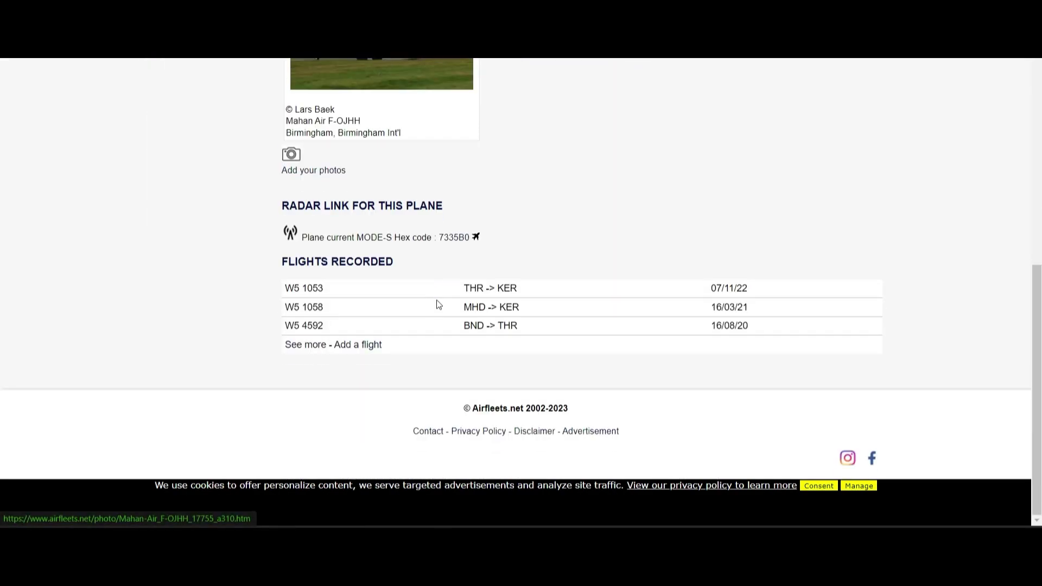
{"action": "scroll", "coordinate": [549, 253], "scroll_direction": "up", "scroll_amount": 3}
{"action": "scroll", "coordinate": [549, 253], "scroll_direction": "down", "scroll_amount": 4}
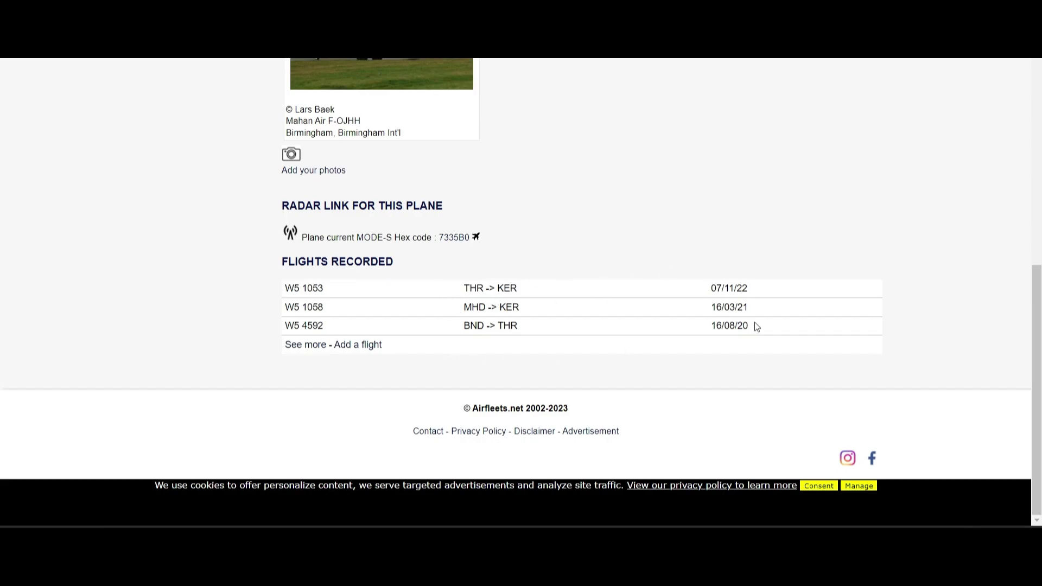
{"action": "scroll", "coordinate": [467, 326], "scroll_direction": "up", "scroll_amount": 5}
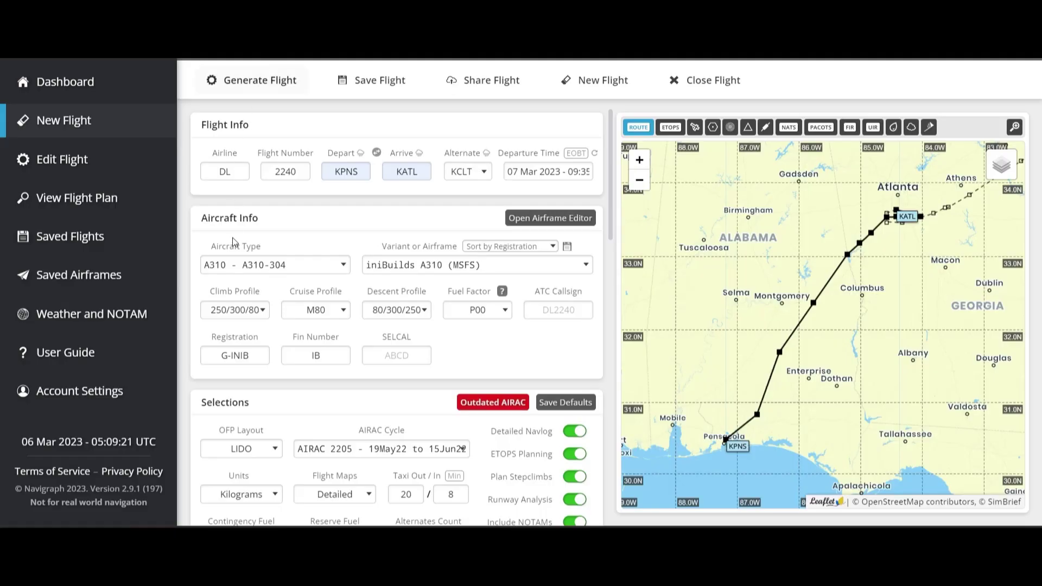
- Switch back to the simBrief flight form and replace the aircraft registration with EP-MMP
{"action": "left_click", "coordinate": [260, 354]}
{"action": "key", "text": "BackSpace"}
{"action": "key", "text": "BackSpace"}
{"action": "key", "text": "BackSpace"}
{"action": "key", "text": "BackSpace"}
{"action": "key", "text": "BackSpace"}
{"action": "key", "text": "BackSpace"}
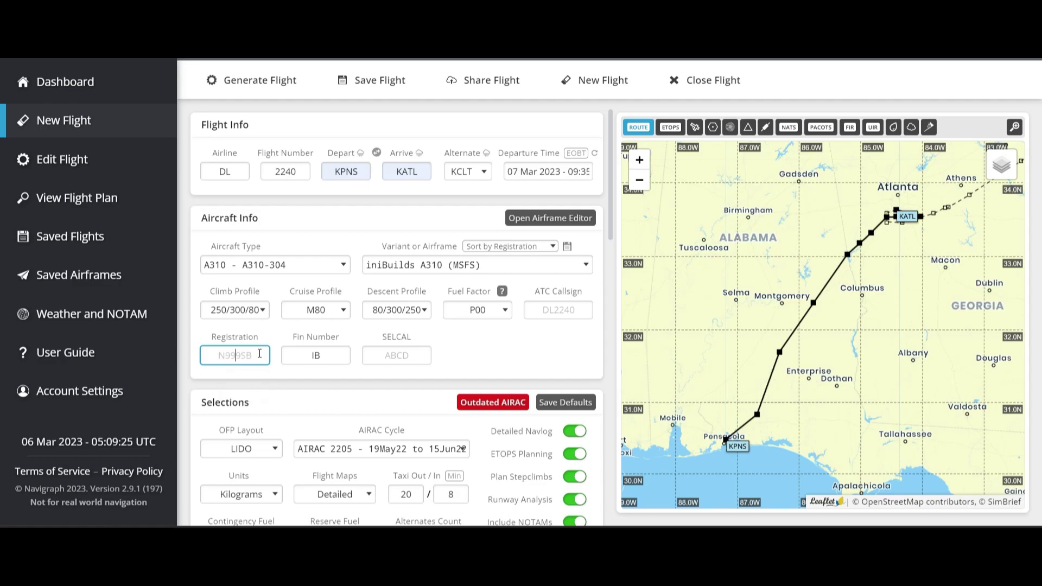
{"action": "type", "text": "EP-MMP"}
- Set the flight plan's units to Pounds
{"action": "scroll", "coordinate": [234, 489], "scroll_direction": "down", "scroll_amount": 1}
{"action": "scroll", "coordinate": [234, 491], "scroll_direction": "down", "scroll_amount": 2}
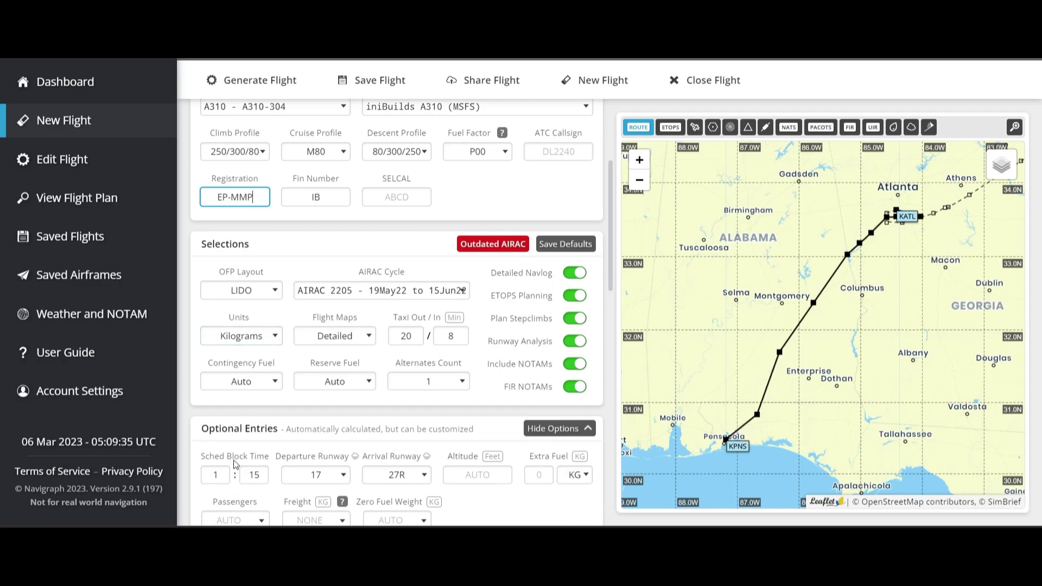
{"action": "left_click", "coordinate": [253, 337]}
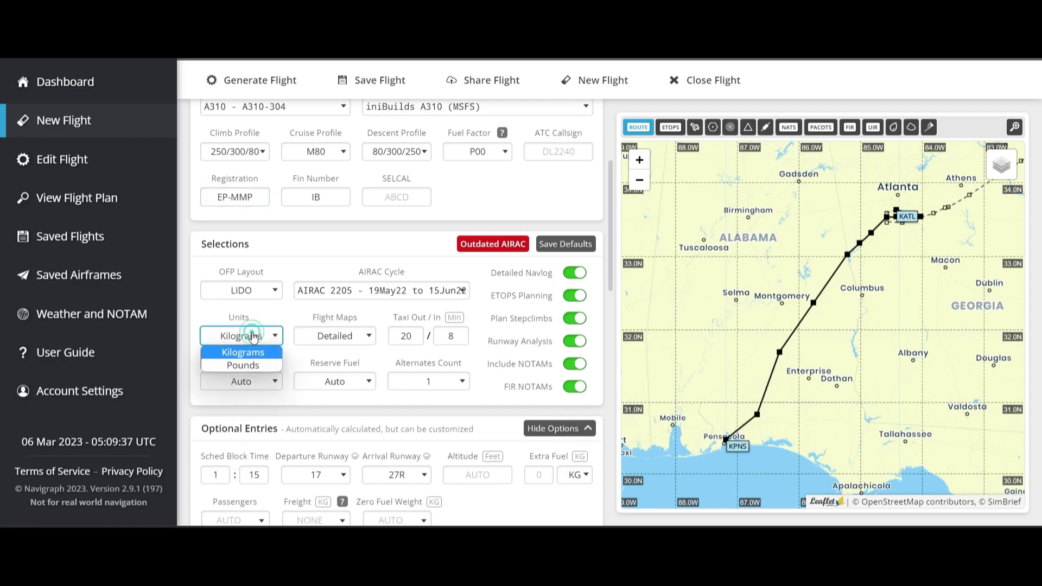
{"action": "left_click", "coordinate": [253, 367]}
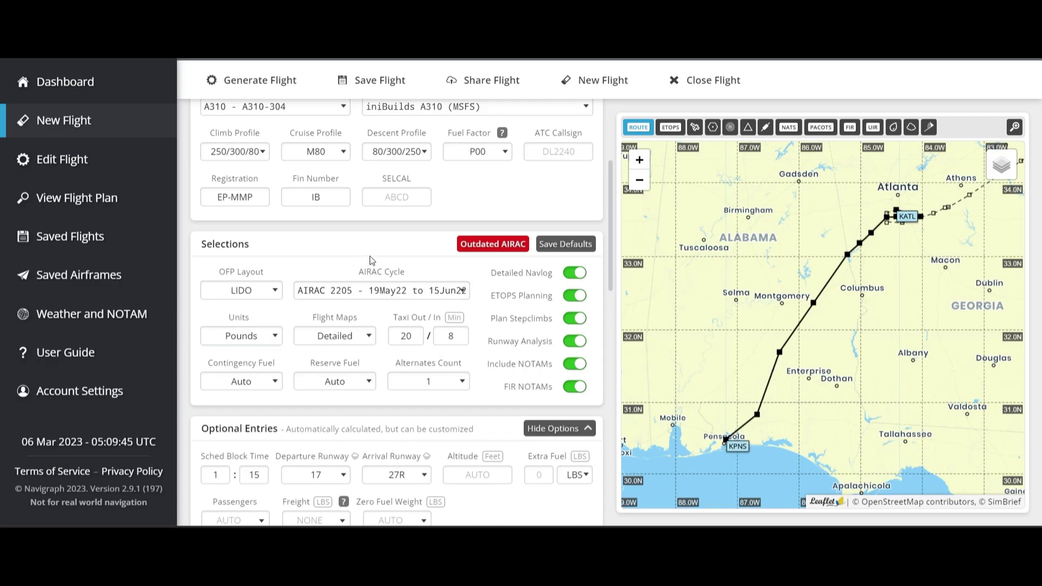
- Show all suggested routes, try MVC FRDDO GNDLF2, and settle on ENNTT HOBTT2 as the selected route
{"action": "scroll", "coordinate": [318, 384], "scroll_direction": "down", "scroll_amount": 3}
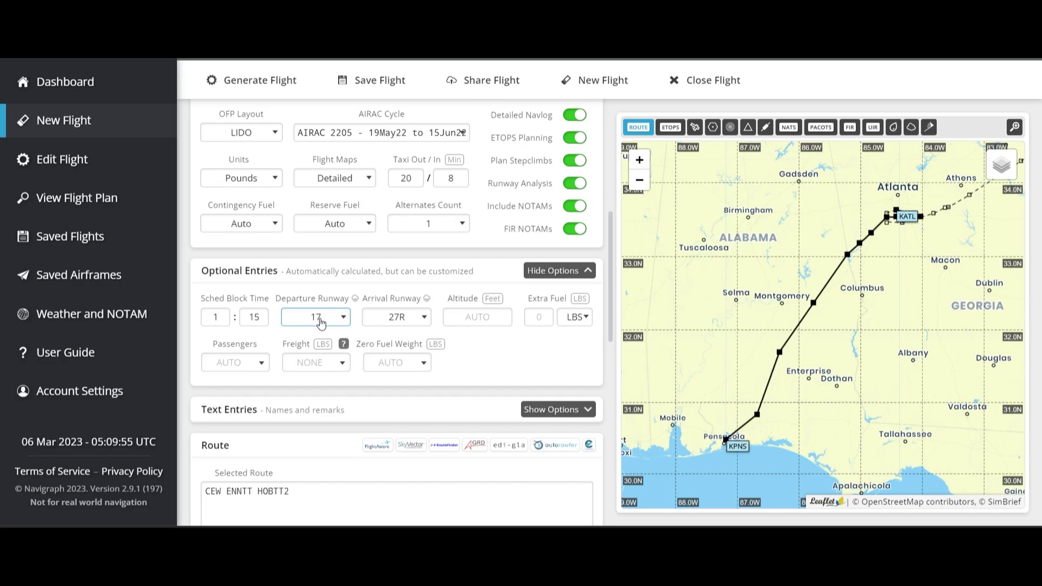
{"action": "scroll", "coordinate": [331, 320], "scroll_direction": "down", "scroll_amount": 3}
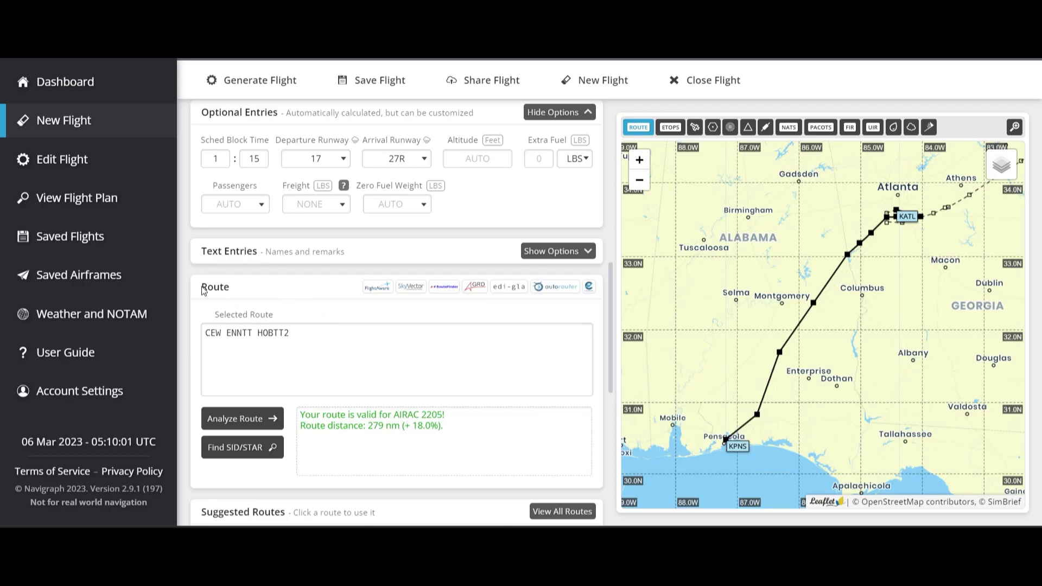
{"action": "left_click", "coordinate": [227, 332]}
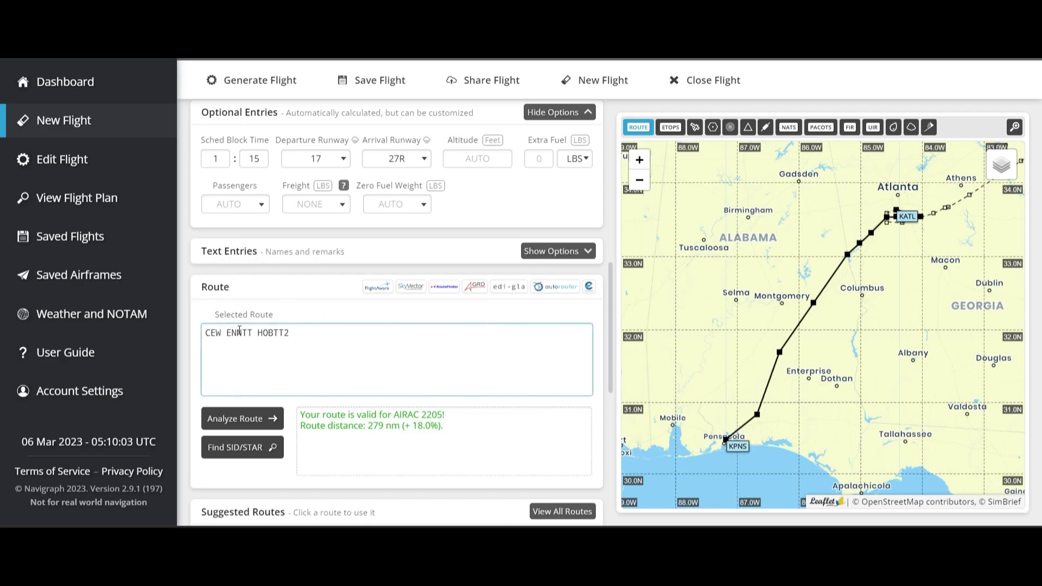
{"action": "scroll", "coordinate": [247, 340], "scroll_direction": "down", "scroll_amount": 3}
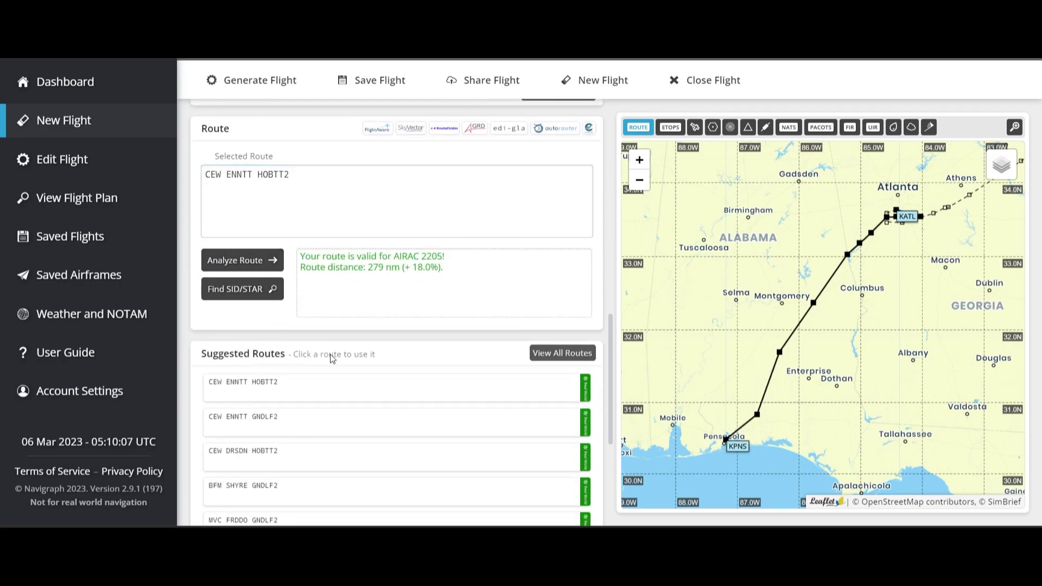
{"action": "scroll", "coordinate": [328, 353], "scroll_direction": "down", "scroll_amount": 3}
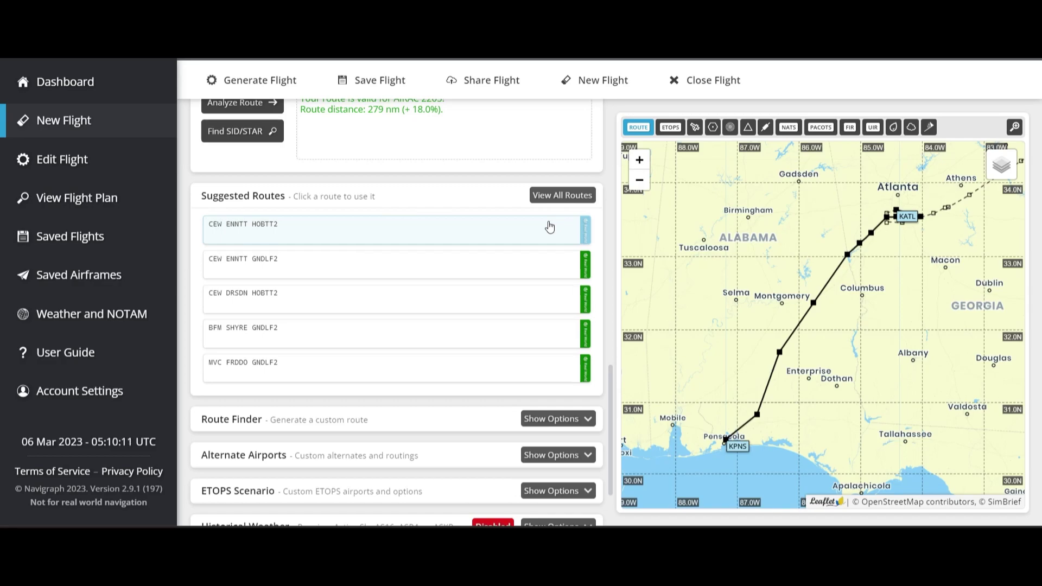
{"action": "left_click", "coordinate": [550, 197]}
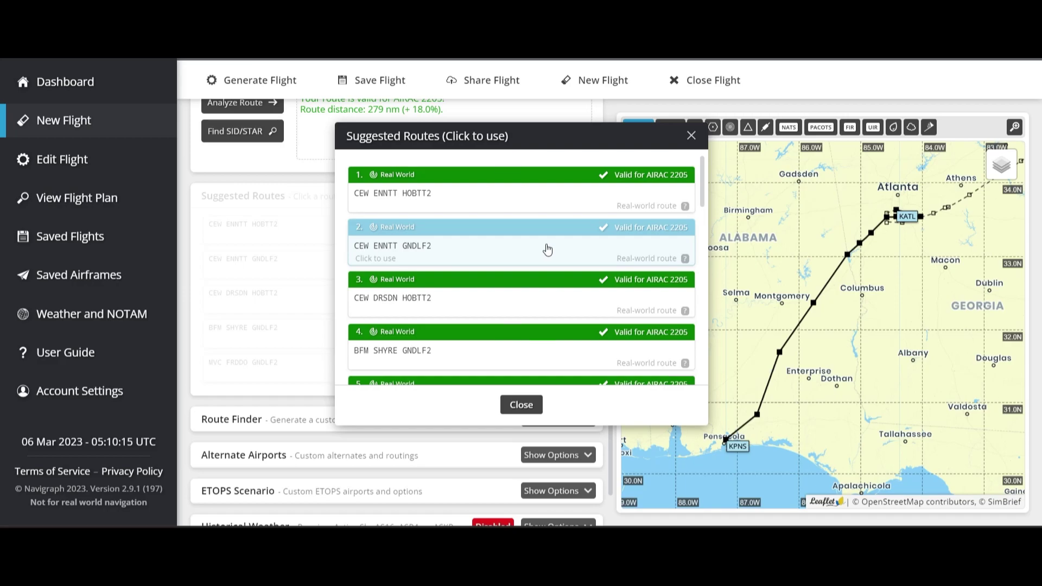
{"action": "scroll", "coordinate": [547, 249], "scroll_direction": "down", "scroll_amount": 3}
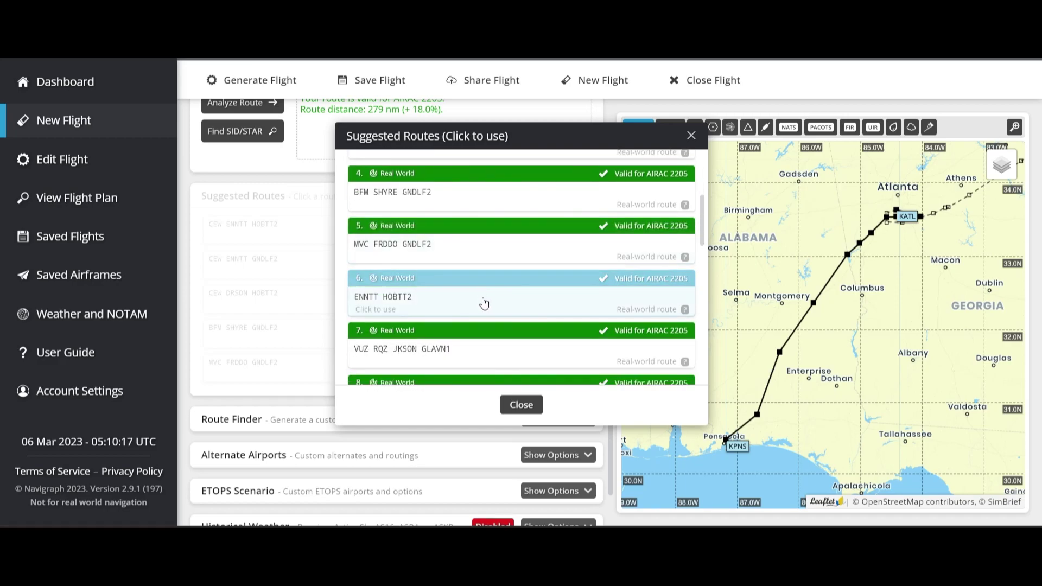
{"action": "left_click", "coordinate": [490, 251]}
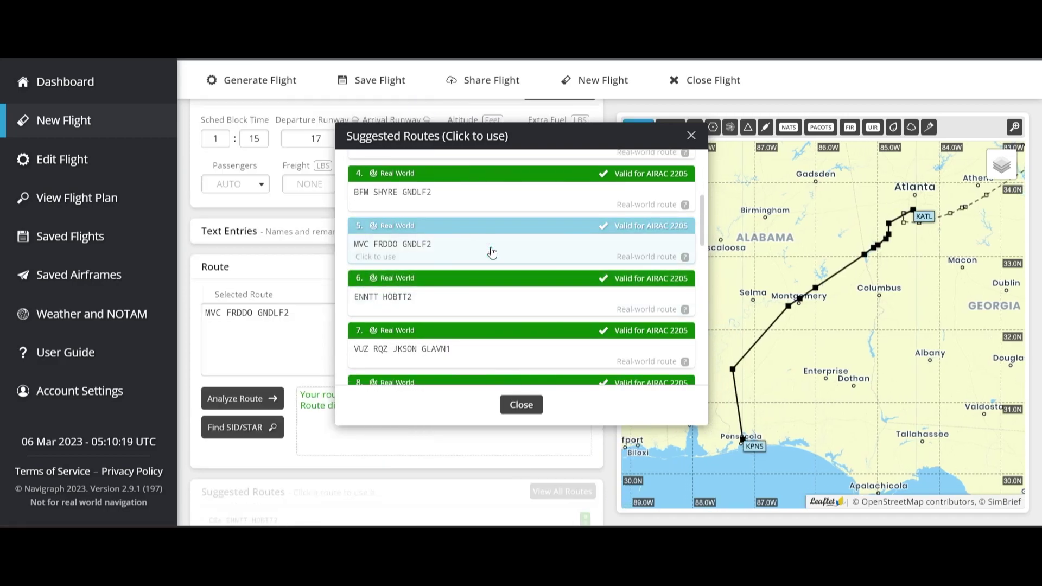
{"action": "left_click", "coordinate": [483, 293]}
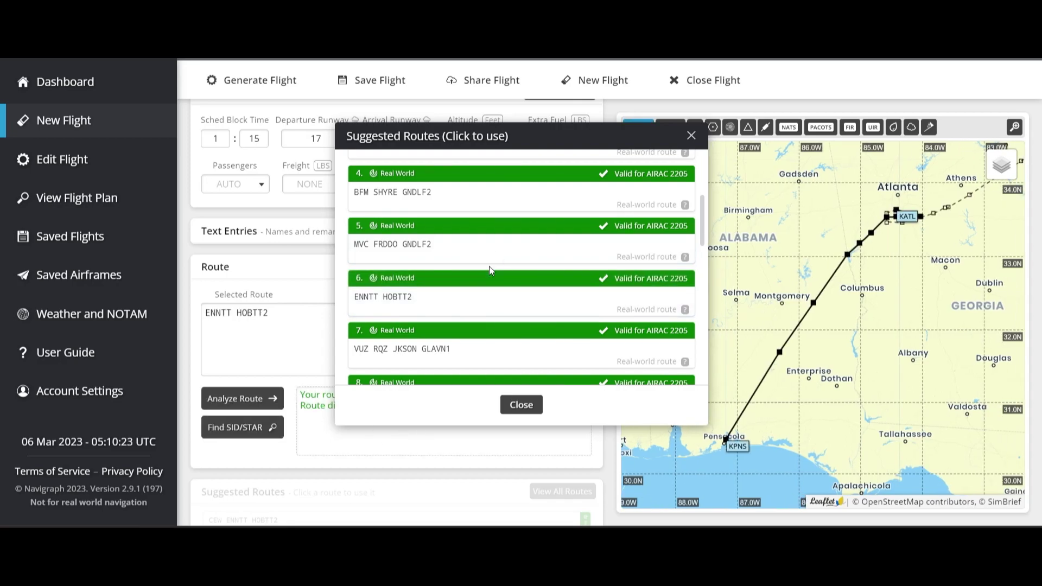
{"action": "left_click", "coordinate": [532, 405]}
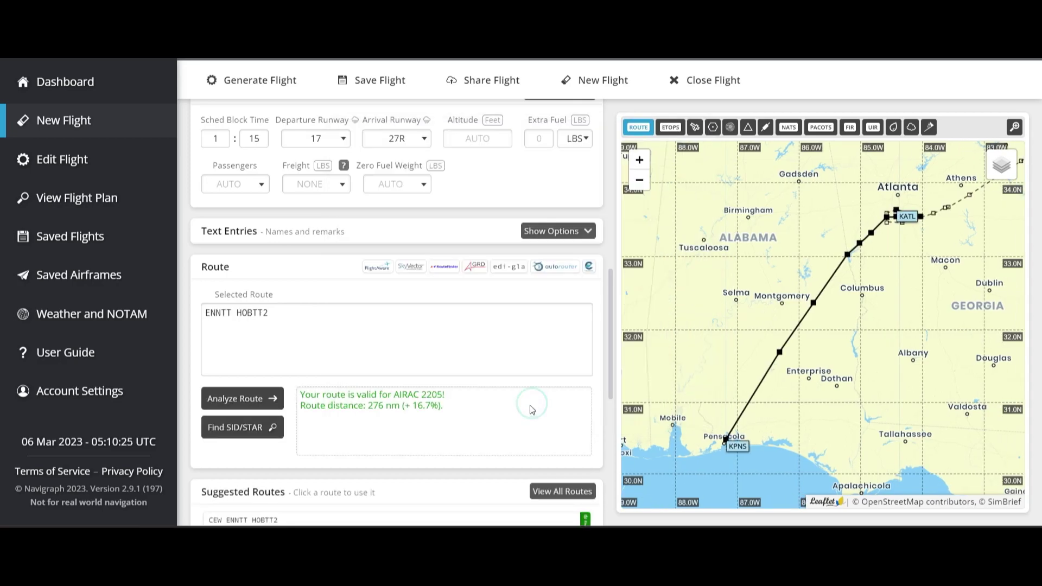
- Examine the selected route on the map and review all sections of the flight form
{"action": "scroll", "coordinate": [369, 465], "scroll_direction": "down", "scroll_amount": 3}
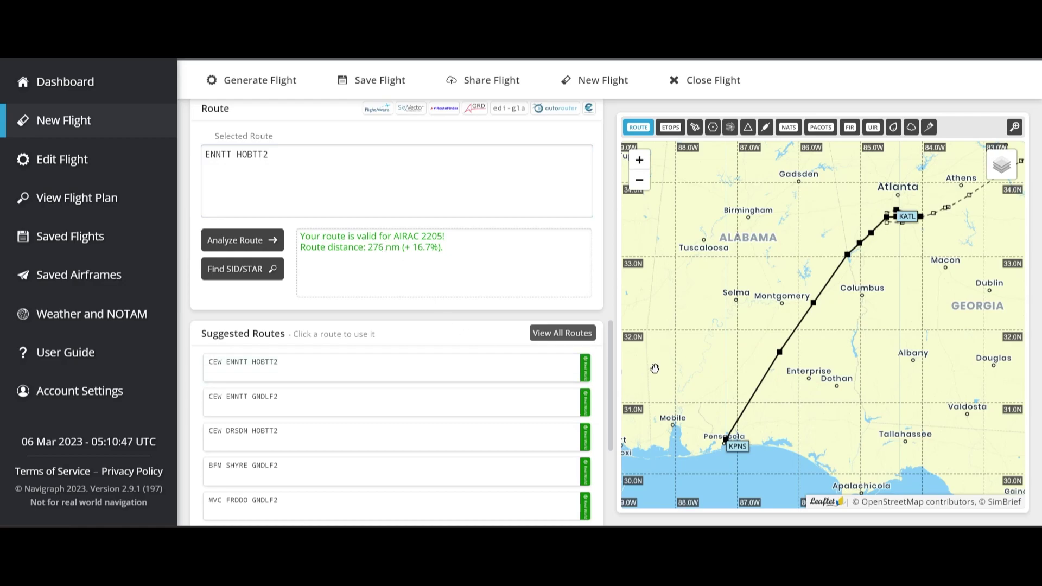
{"action": "mouse_move", "coordinate": [847, 256]}
{"action": "scroll", "coordinate": [450, 206], "scroll_direction": "up", "scroll_amount": 3}
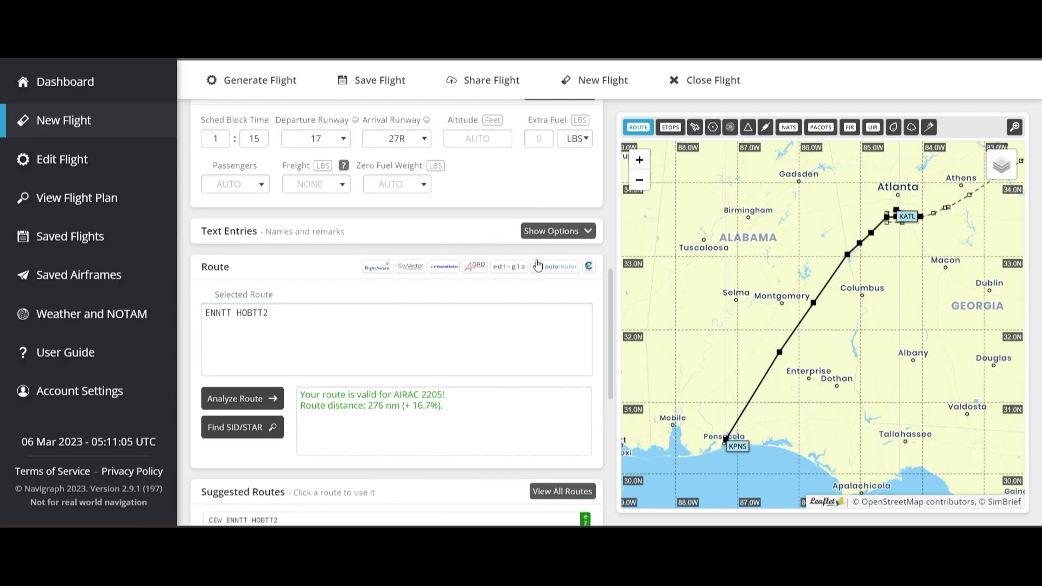
{"action": "scroll", "coordinate": [539, 265], "scroll_direction": "down", "scroll_amount": 3}
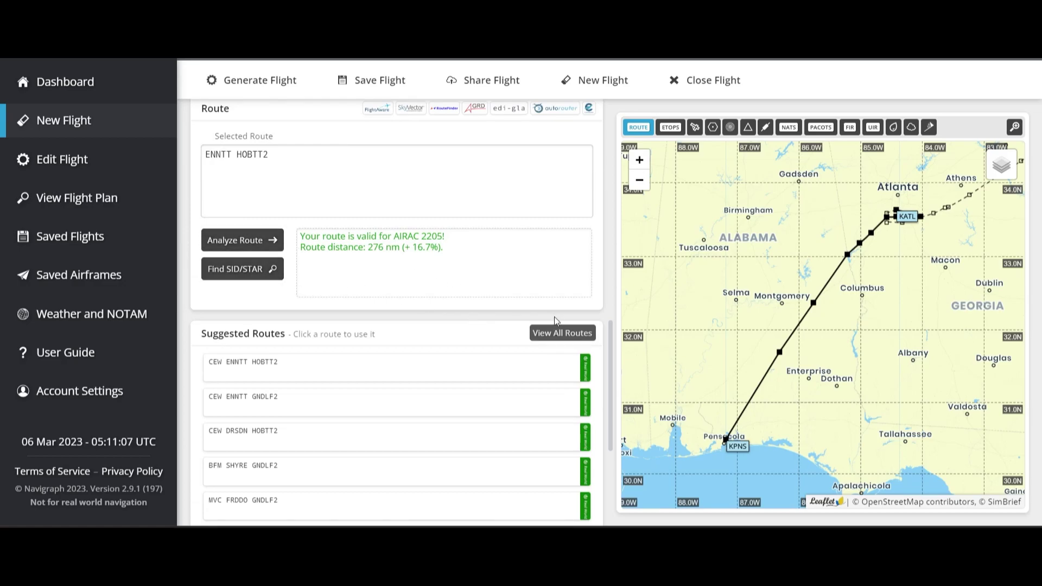
{"action": "scroll", "coordinate": [552, 325], "scroll_direction": "down", "scroll_amount": 4}
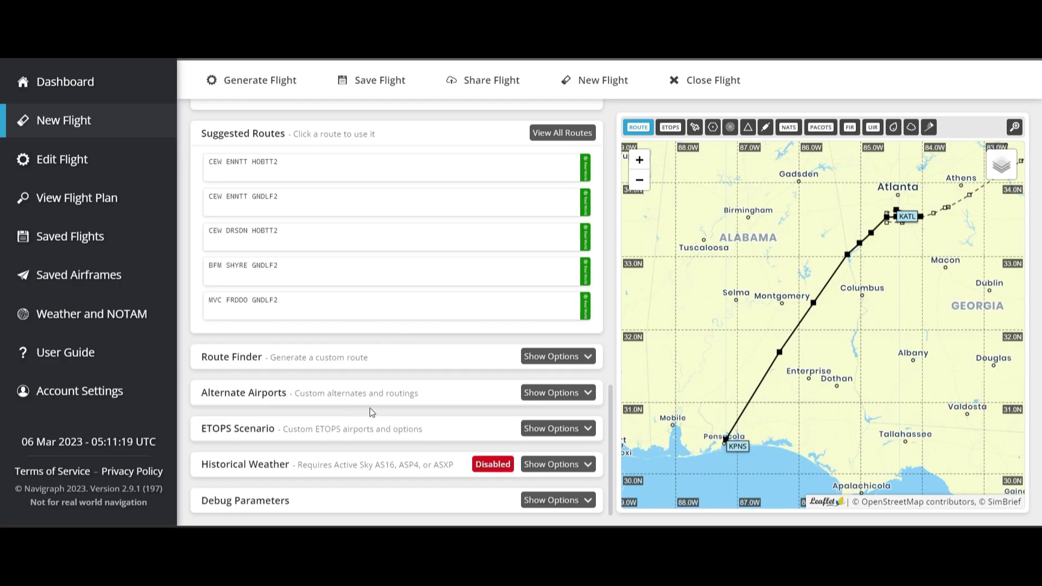
{"action": "mouse_move", "coordinate": [954, 204]}
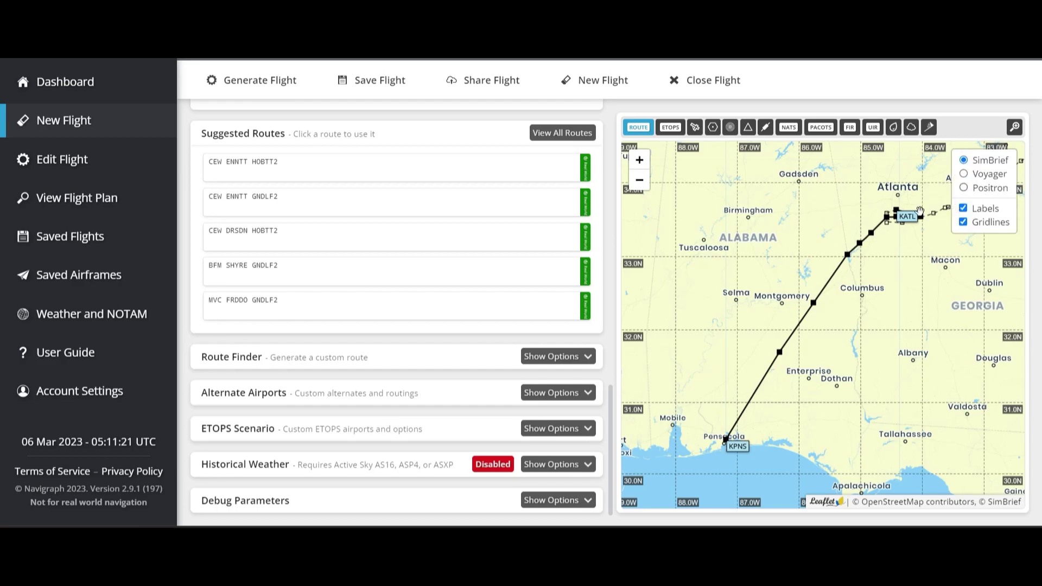
{"action": "scroll", "coordinate": [389, 324], "scroll_direction": "up", "scroll_amount": 8}
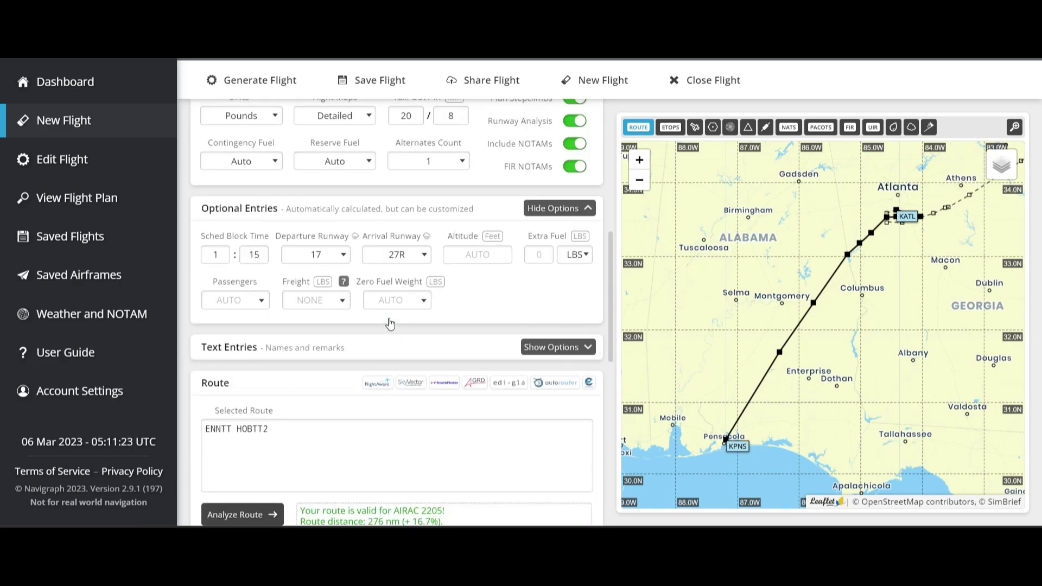
{"action": "scroll", "coordinate": [390, 323], "scroll_direction": "up", "scroll_amount": 5}
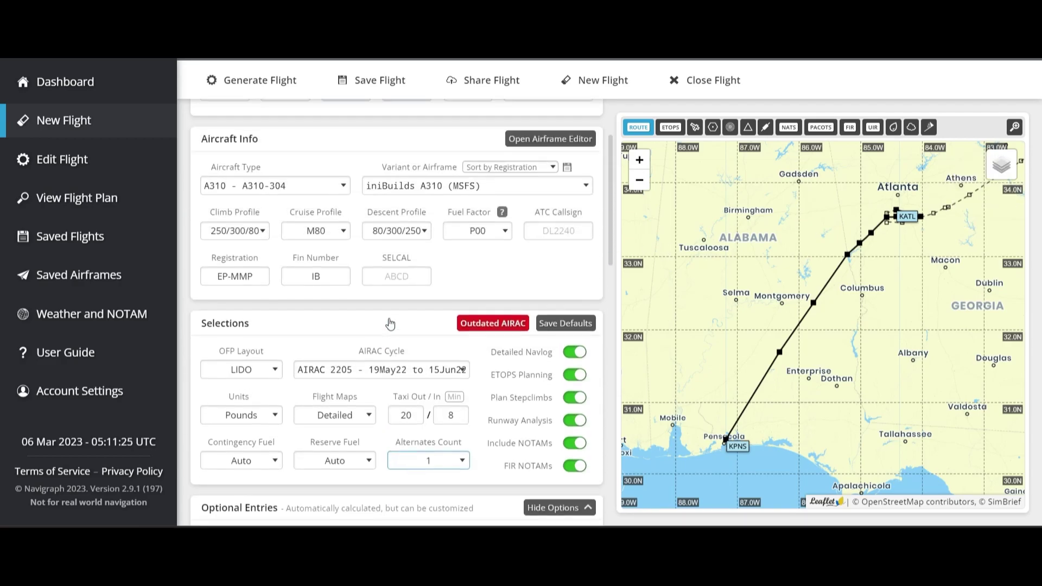
{"action": "scroll", "coordinate": [390, 324], "scroll_direction": "up", "scroll_amount": 3}
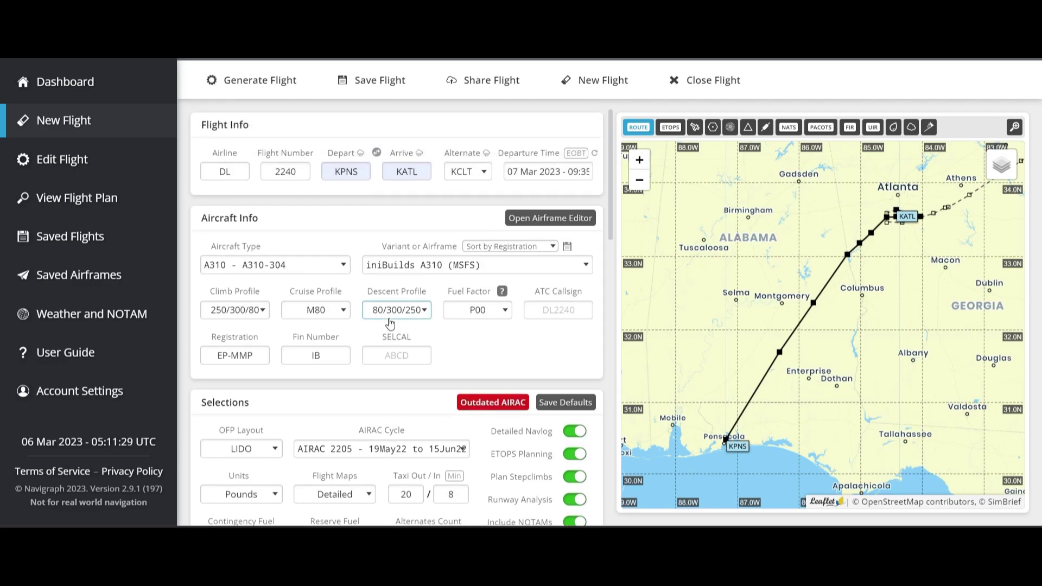
{"action": "scroll", "coordinate": [390, 324], "scroll_direction": "down", "scroll_amount": 12}
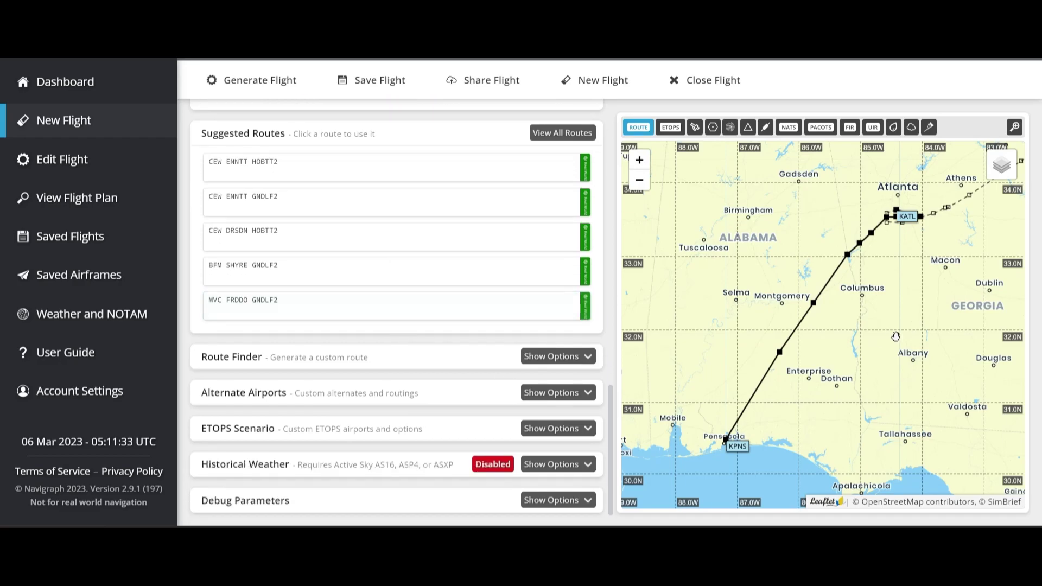
- Check the completed entries from the suggested routes back up to the flight info and generate the KPNS to KATL flight plan
{"action": "scroll", "coordinate": [483, 259], "scroll_direction": "up", "scroll_amount": 9}
{"action": "scroll", "coordinate": [482, 255], "scroll_direction": "up", "scroll_amount": 2}
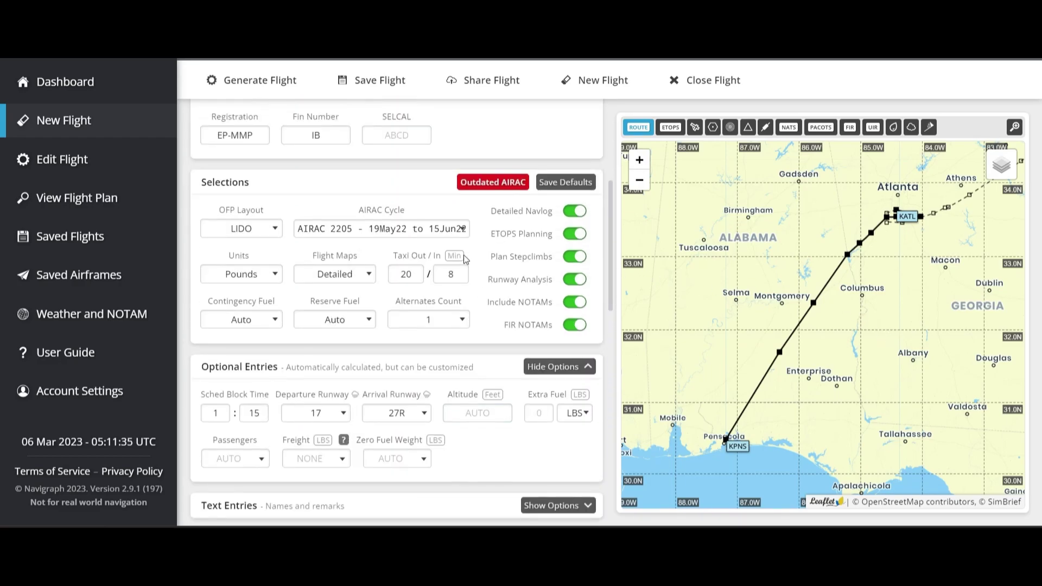
{"action": "scroll", "coordinate": [421, 354], "scroll_direction": "up", "scroll_amount": 3}
{"action": "scroll", "coordinate": [422, 356], "scroll_direction": "up", "scroll_amount": 1}
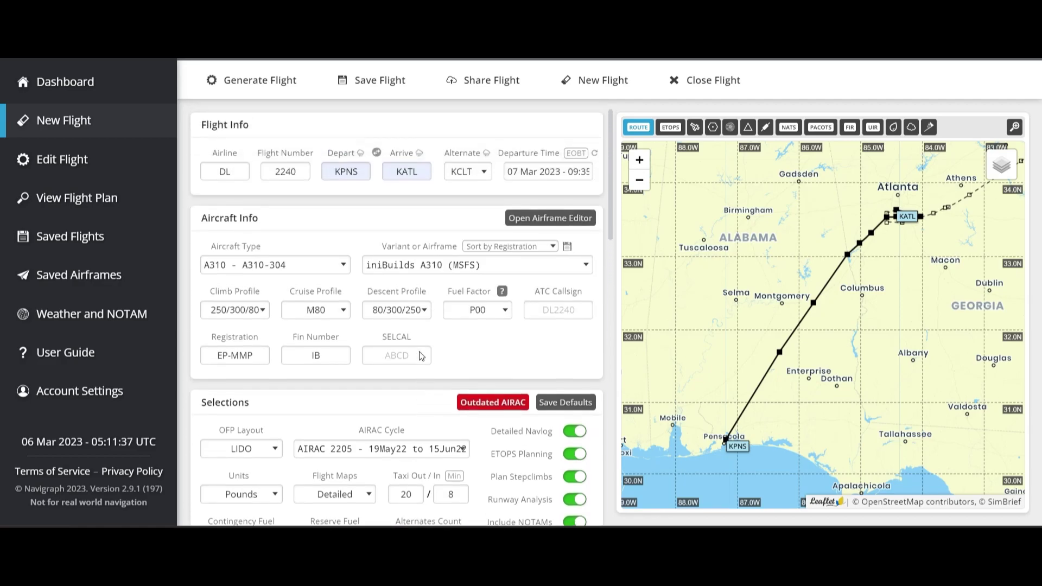
{"action": "left_click", "coordinate": [249, 81]}
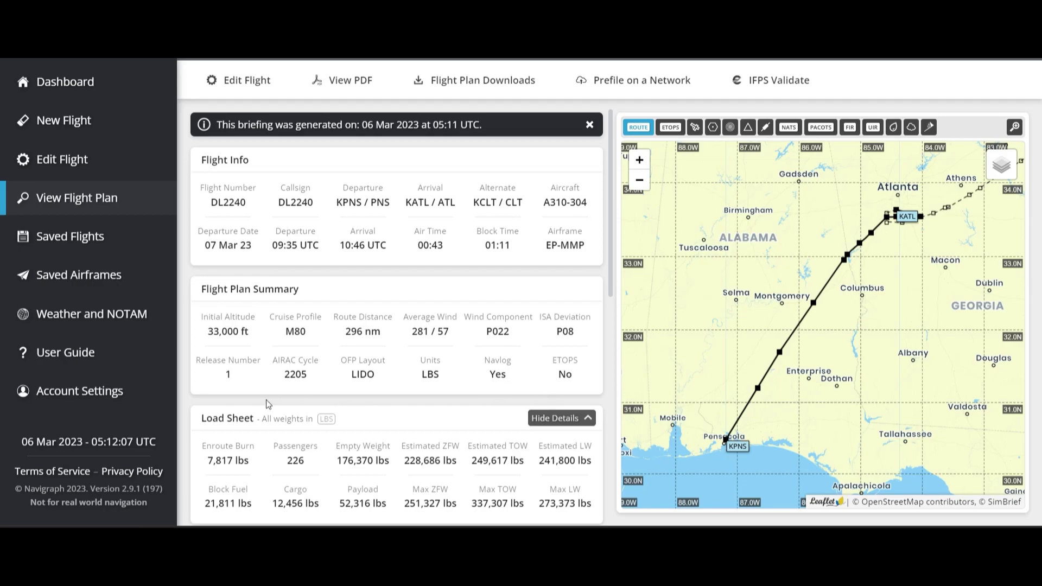
- Review the generated briefing's flight info, plan summary, load sheet, route, dispatch remarks and remaining sections
{"action": "scroll", "coordinate": [281, 404], "scroll_direction": "down", "scroll_amount": 3}
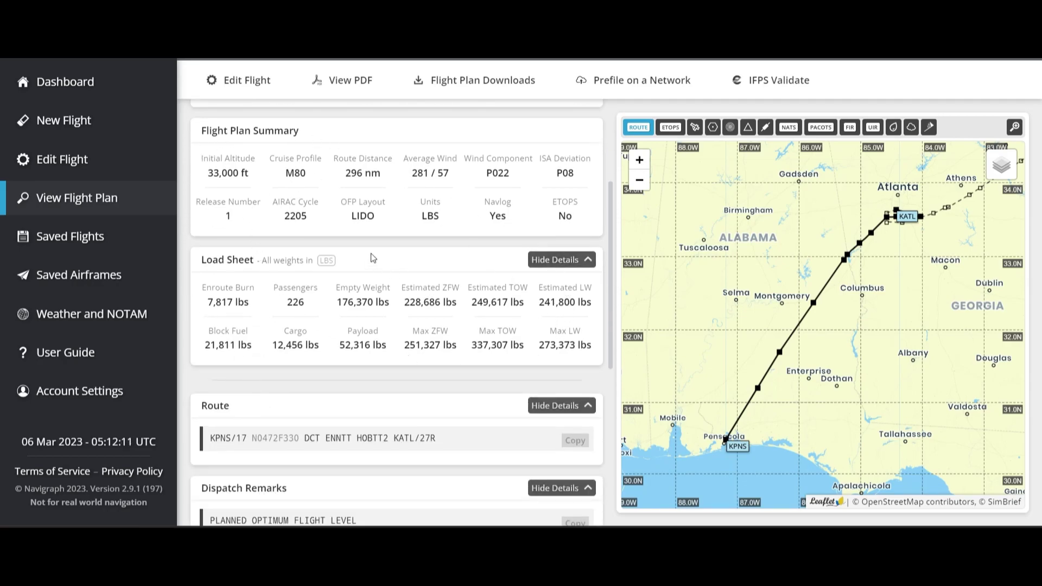
{"action": "scroll", "coordinate": [373, 259], "scroll_direction": "down", "scroll_amount": 6}
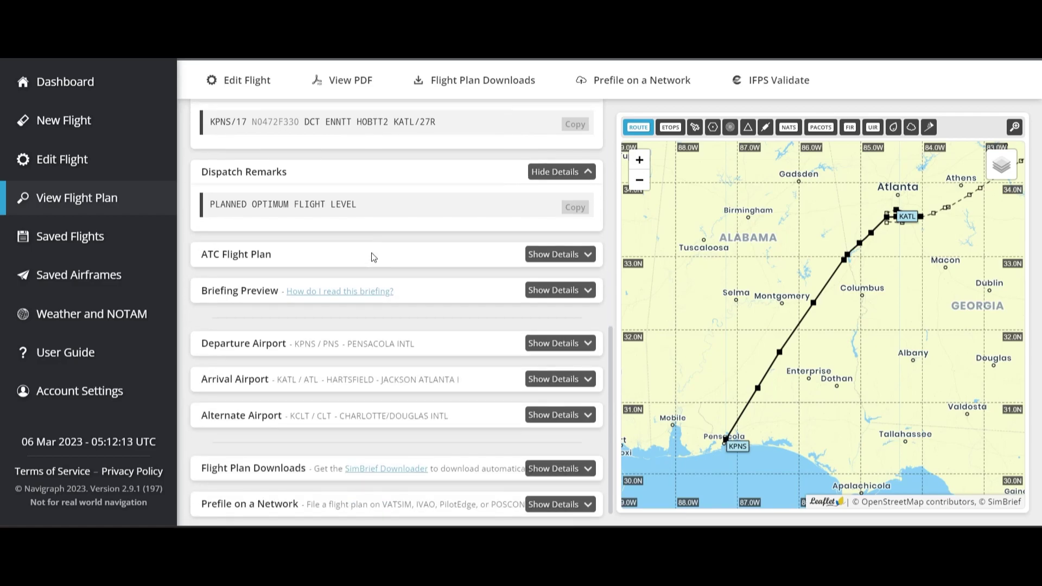
{"action": "scroll", "coordinate": [373, 253], "scroll_direction": "down", "scroll_amount": 1}
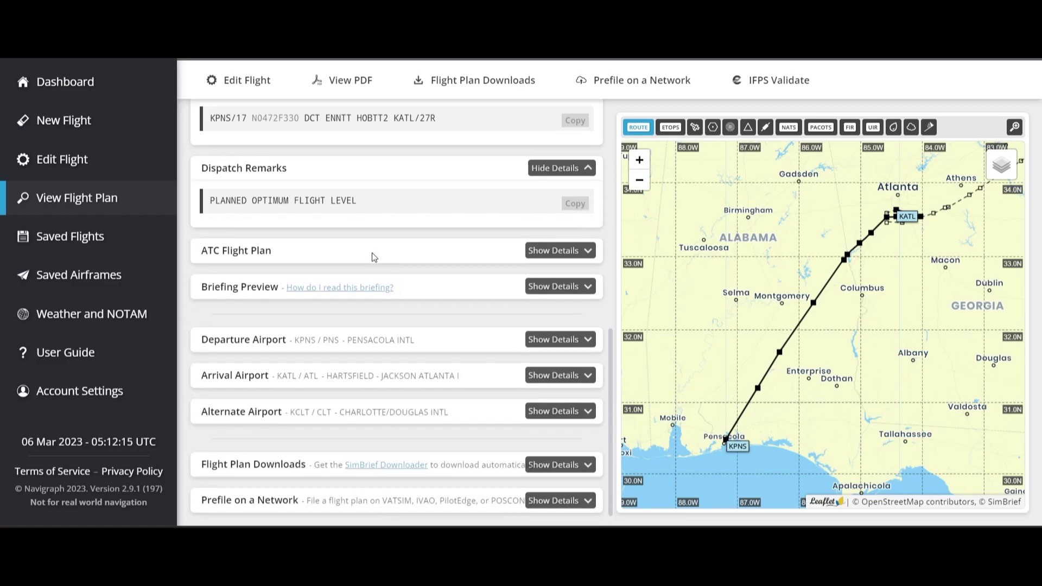
{"action": "scroll", "coordinate": [369, 247], "scroll_direction": "up", "scroll_amount": 3}
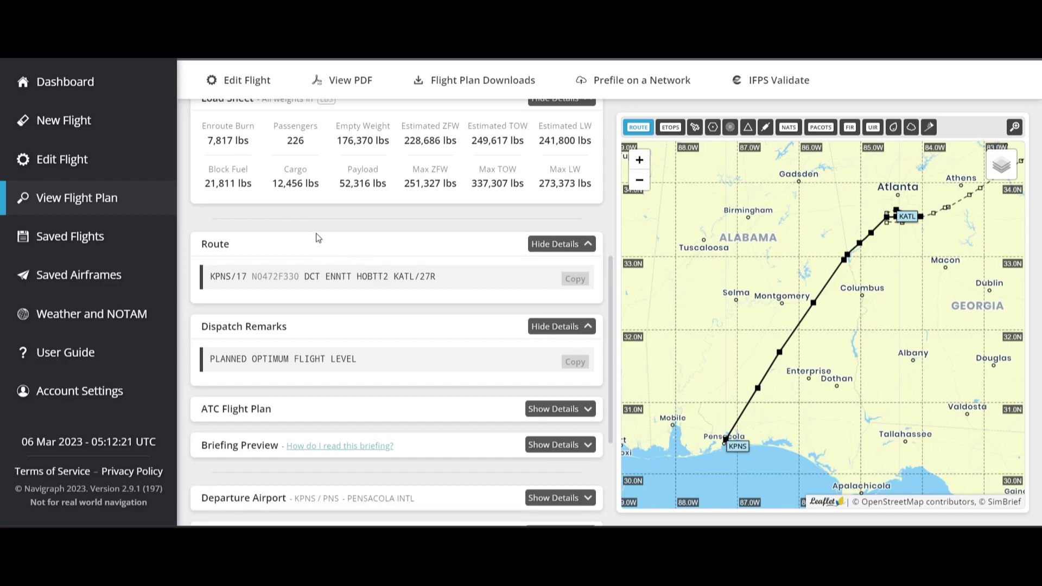
{"action": "scroll", "coordinate": [313, 234], "scroll_direction": "up", "scroll_amount": 3}
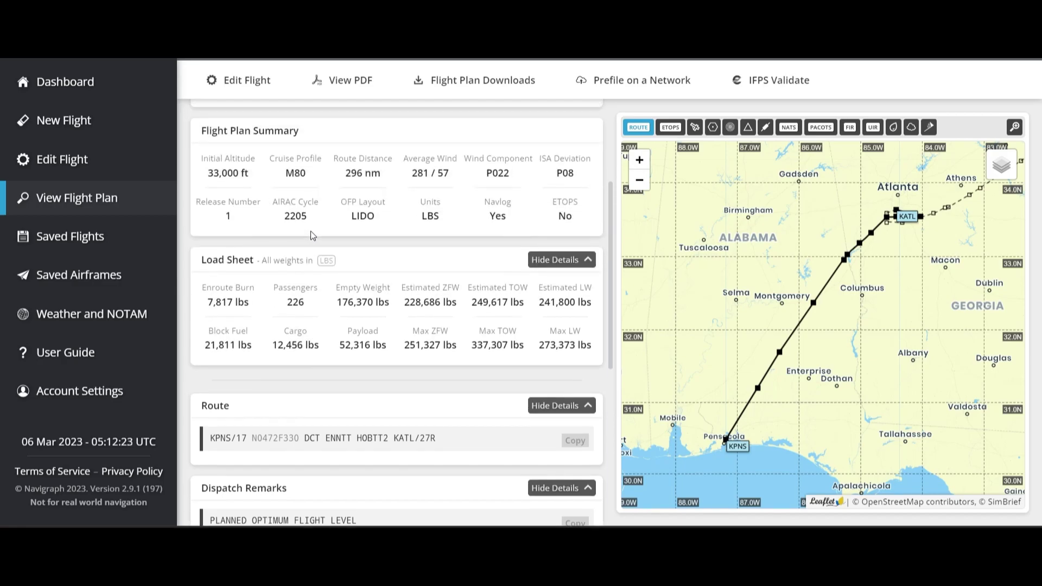
{"action": "scroll", "coordinate": [312, 234], "scroll_direction": "up", "scroll_amount": 3}
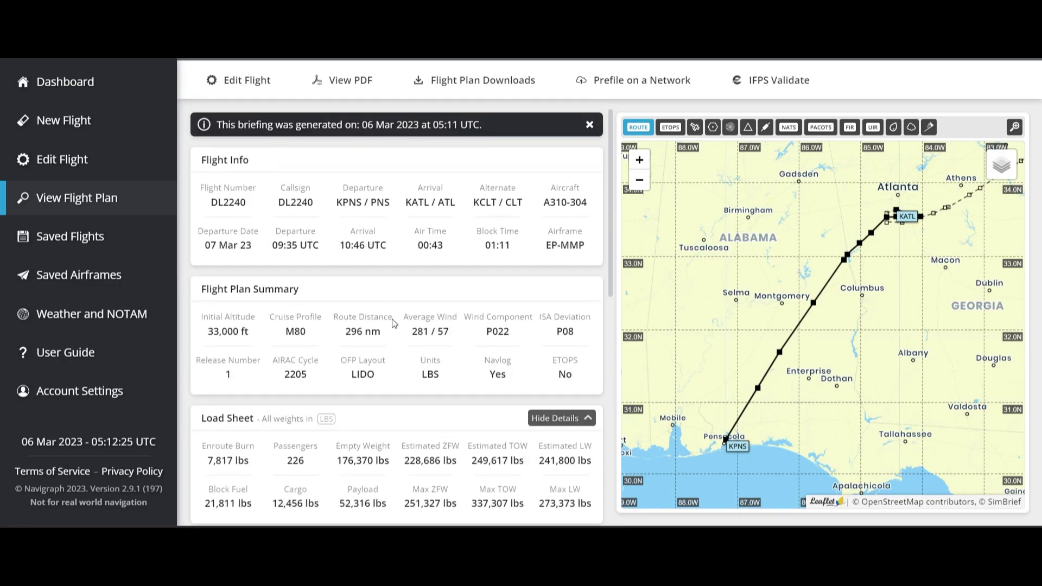
- Open the PDF version of the flight plan and read its planned fuel, alternate route, routing, times and weights
{"action": "left_click", "coordinate": [344, 80]}
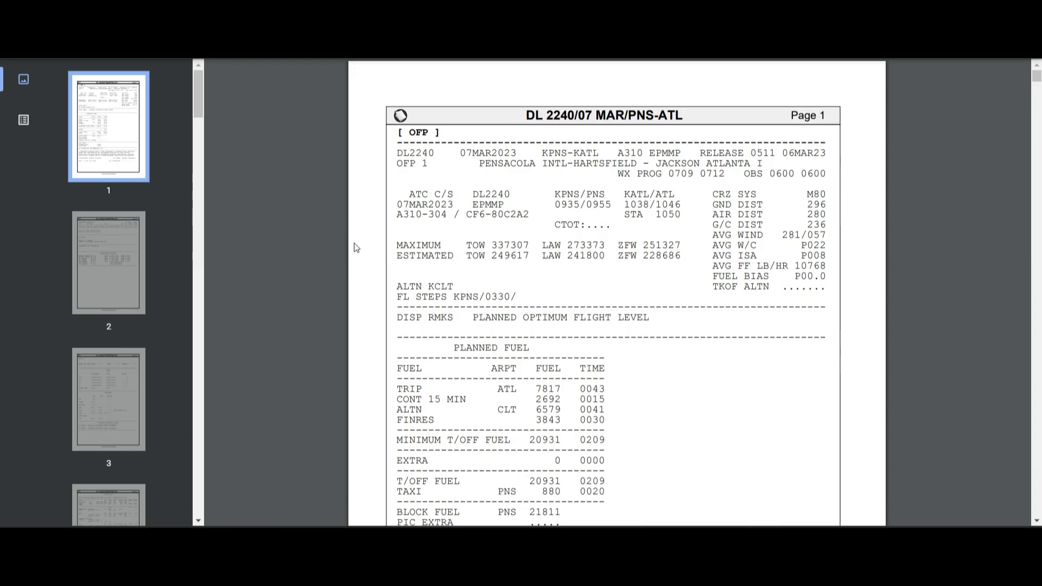
{"action": "scroll", "coordinate": [378, 245], "scroll_direction": "down", "scroll_amount": 3}
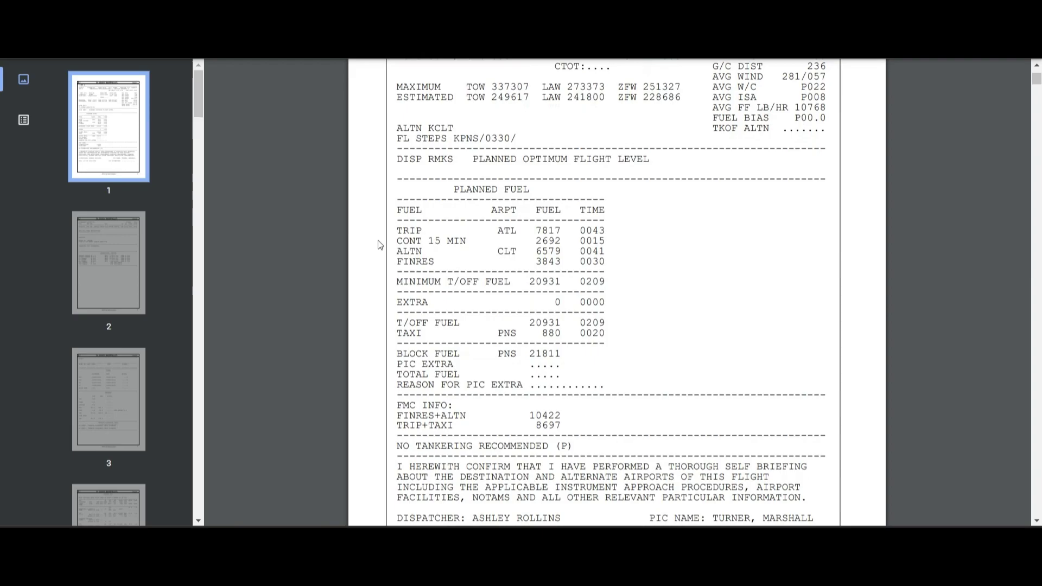
{"action": "scroll", "coordinate": [378, 244], "scroll_direction": "down", "scroll_amount": 10}
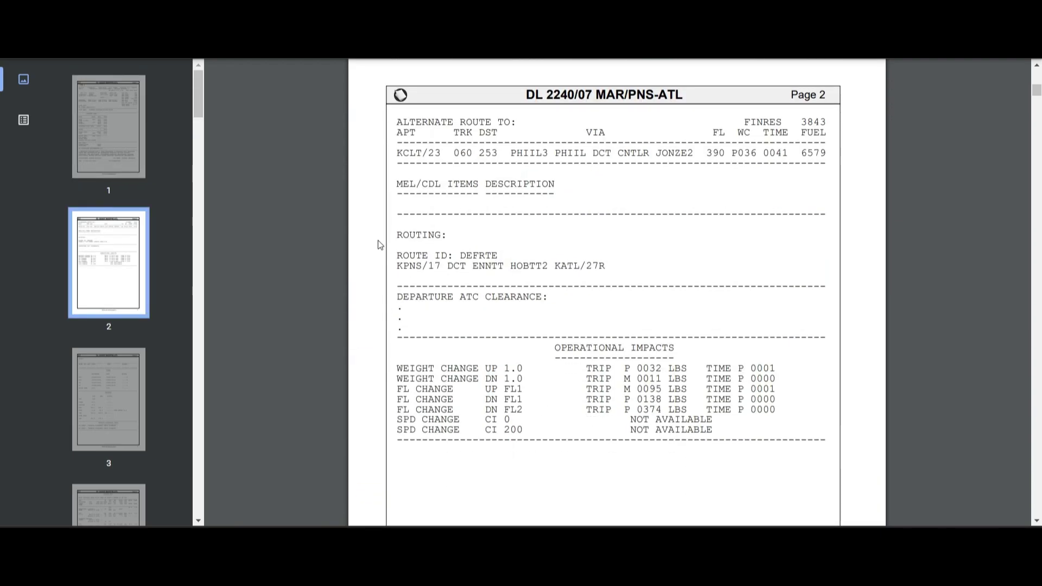
{"action": "scroll", "coordinate": [378, 245], "scroll_direction": "down", "scroll_amount": 13}
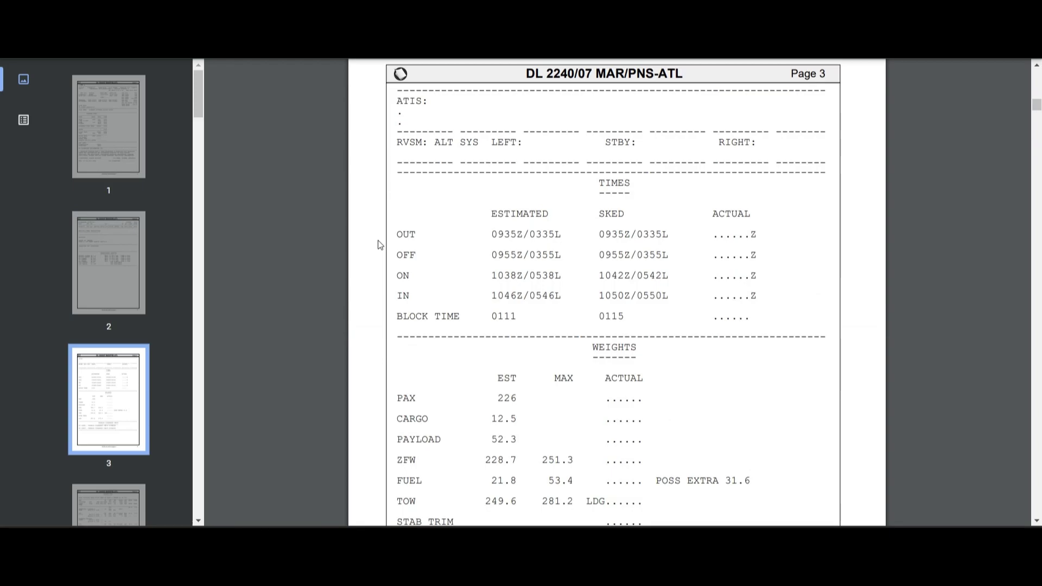
- Examine the flight log waypoints and wind information in the PDF, and return to its first page
{"action": "scroll", "coordinate": [379, 245], "scroll_direction": "down", "scroll_amount": 13}
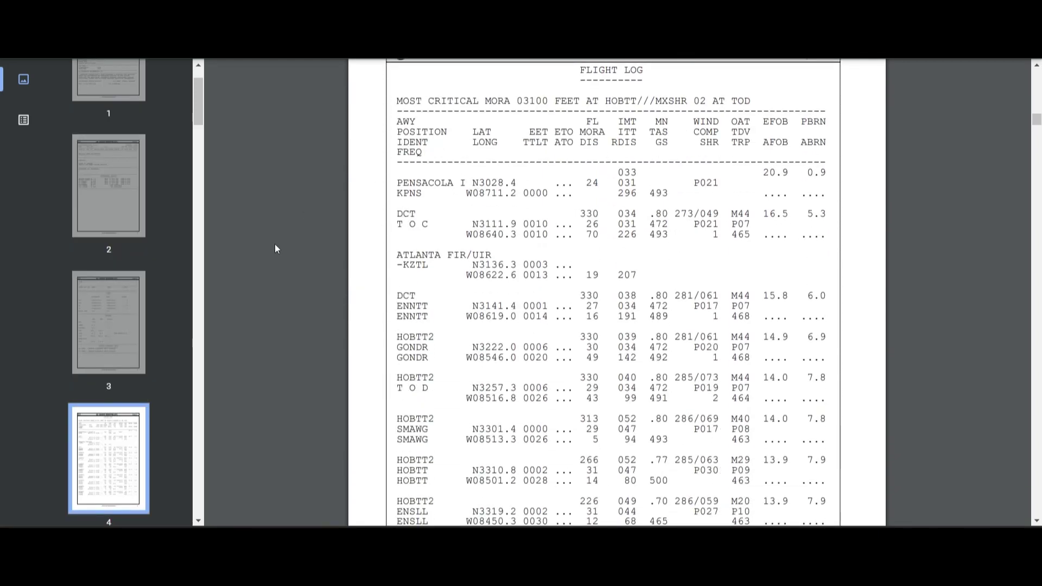
{"action": "scroll", "coordinate": [288, 241], "scroll_direction": "up", "scroll_amount": 3}
{"action": "scroll", "coordinate": [542, 247], "scroll_direction": "down", "scroll_amount": 9}
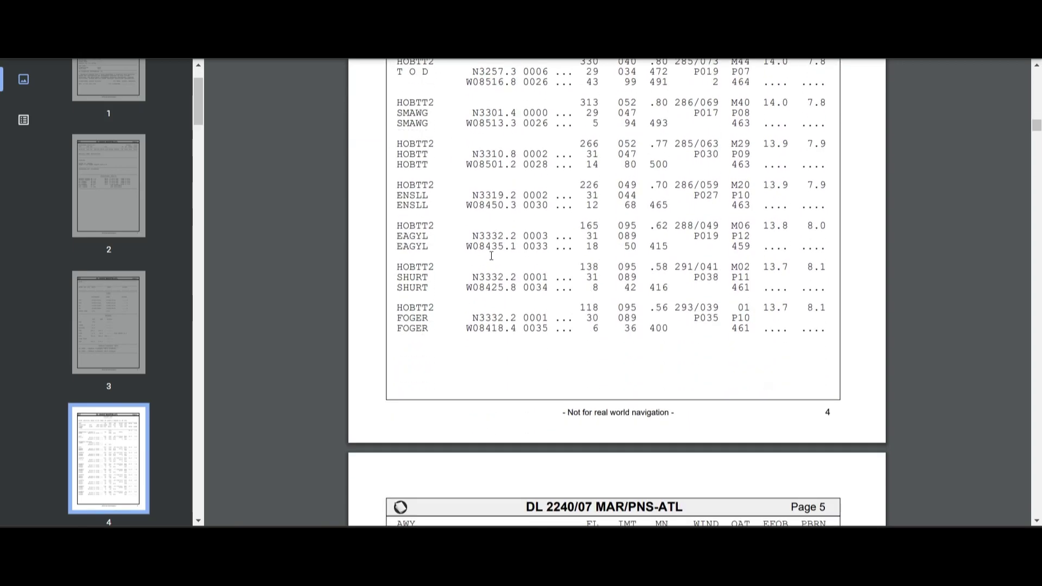
{"action": "scroll", "coordinate": [488, 215], "scroll_direction": "up", "scroll_amount": 3}
{"action": "scroll", "coordinate": [327, 272], "scroll_direction": "down", "scroll_amount": 12}
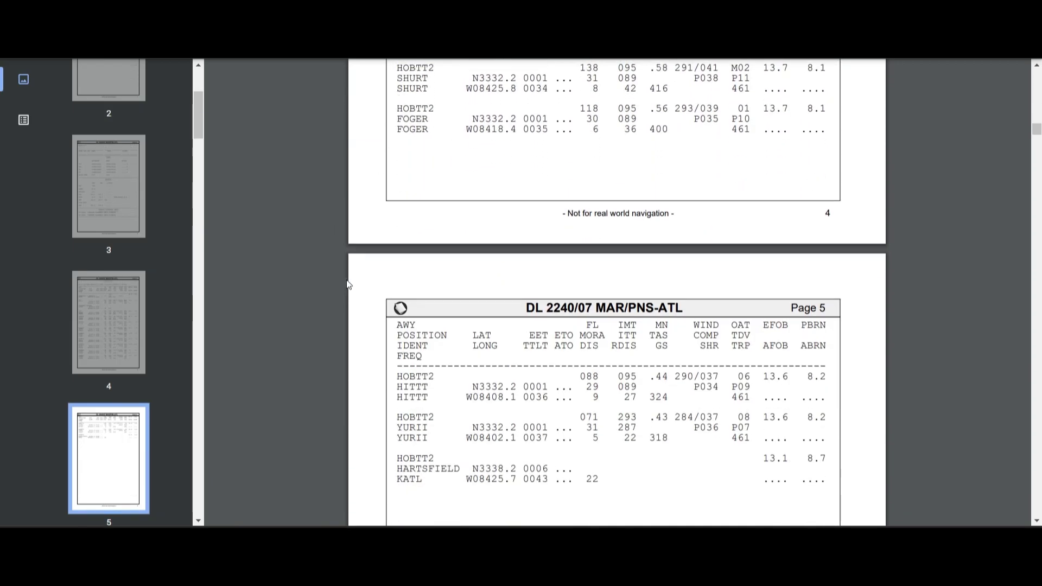
{"action": "scroll", "coordinate": [351, 286], "scroll_direction": "down", "scroll_amount": 10}
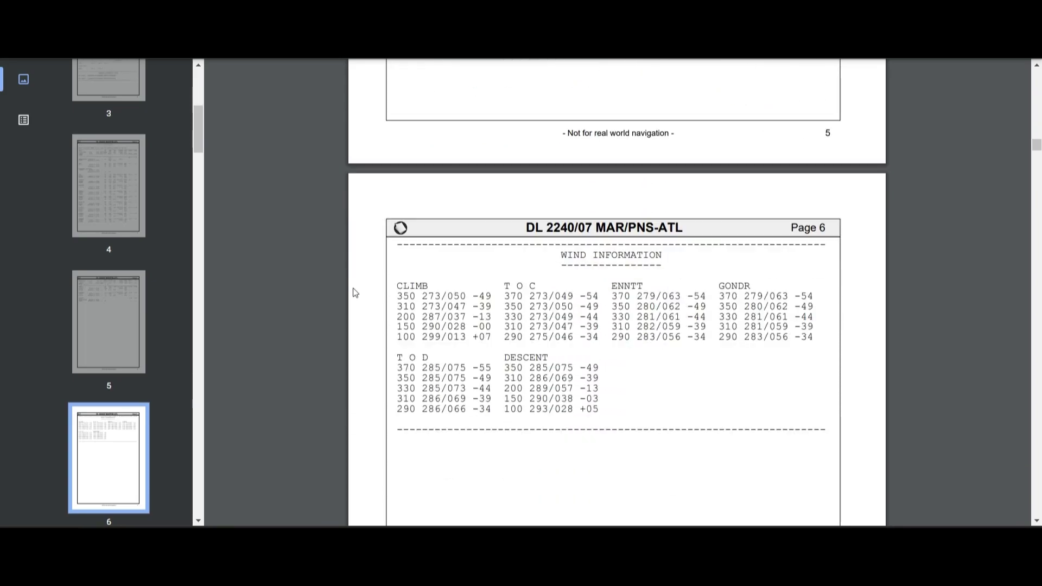
{"action": "scroll", "coordinate": [356, 293], "scroll_direction": "down", "scroll_amount": 7}
{"action": "scroll", "coordinate": [355, 293], "scroll_direction": "down", "scroll_amount": 9}
{"action": "scroll", "coordinate": [356, 294], "scroll_direction": "up", "scroll_amount": 4}
{"action": "scroll", "coordinate": [353, 290], "scroll_direction": "up", "scroll_amount": 20}
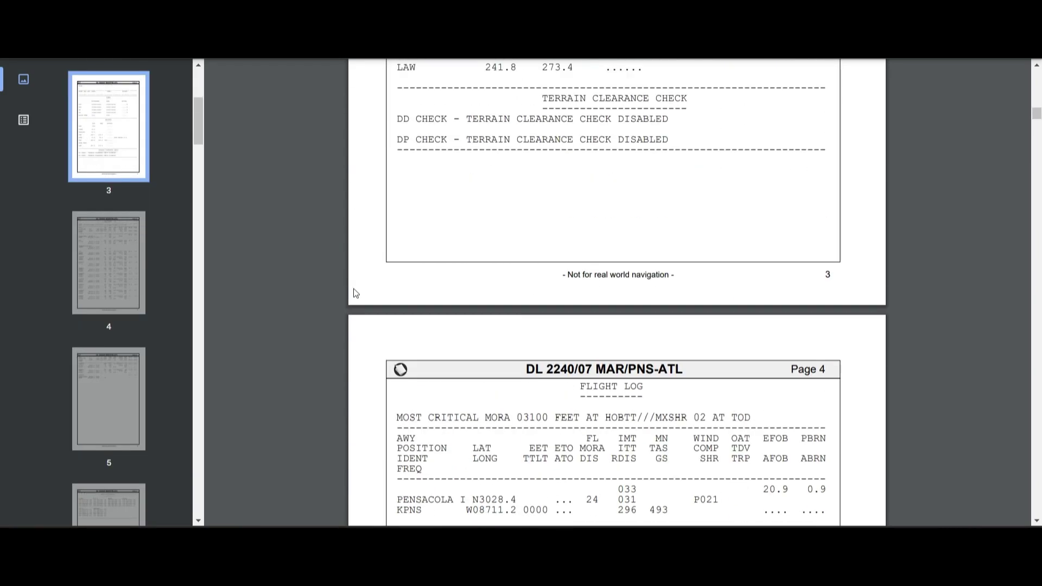
{"action": "scroll", "coordinate": [353, 290], "scroll_direction": "up", "scroll_amount": 20}
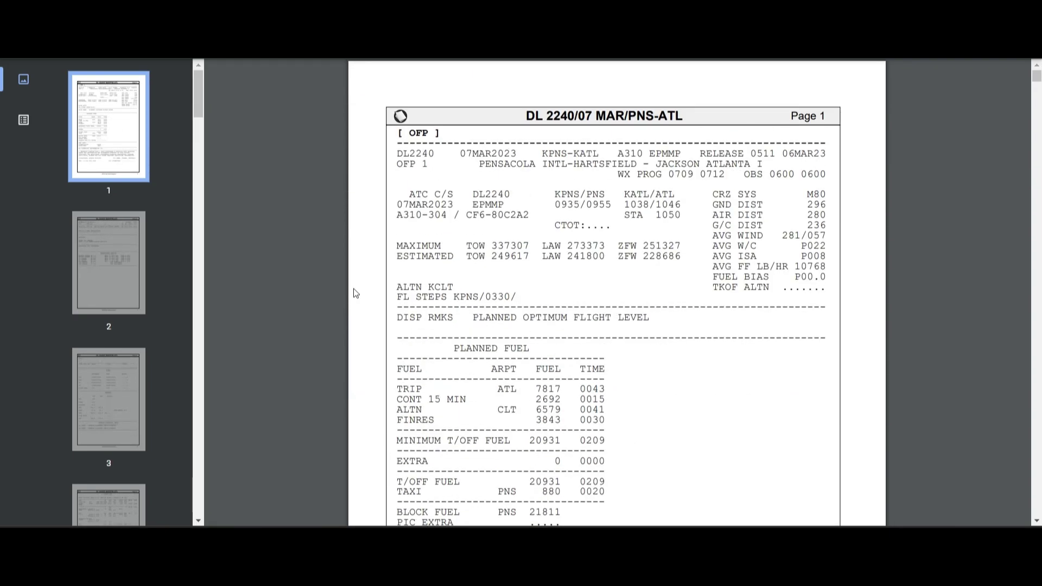